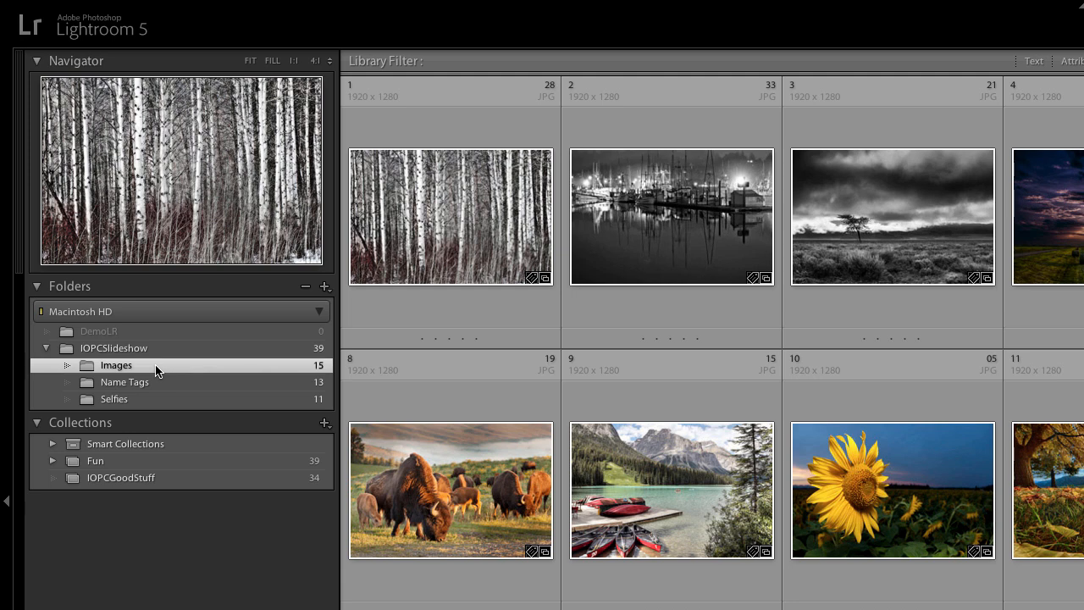
Add the smiling woman's and grey-jacketed man's portraits from the Selfies folder to the IOPCGoodStuff collection.
click(152, 383)
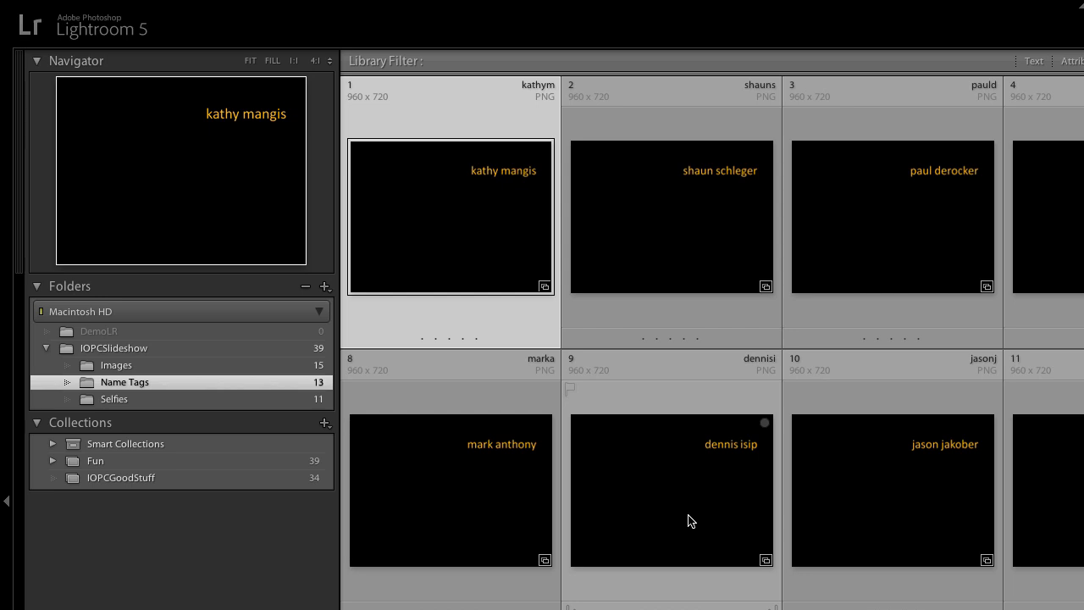
click(208, 404)
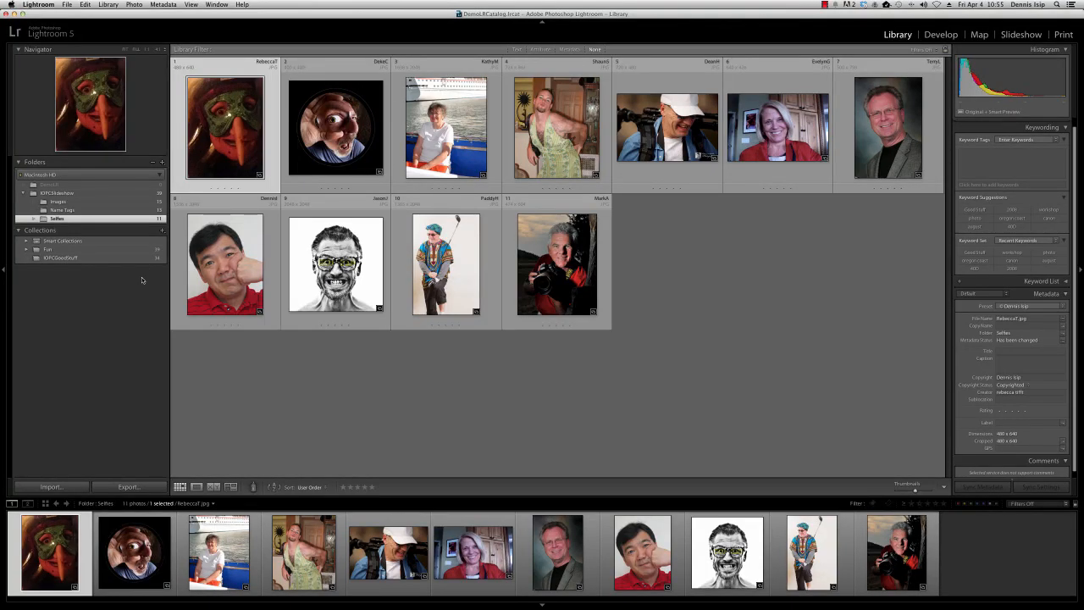
click(772, 177)
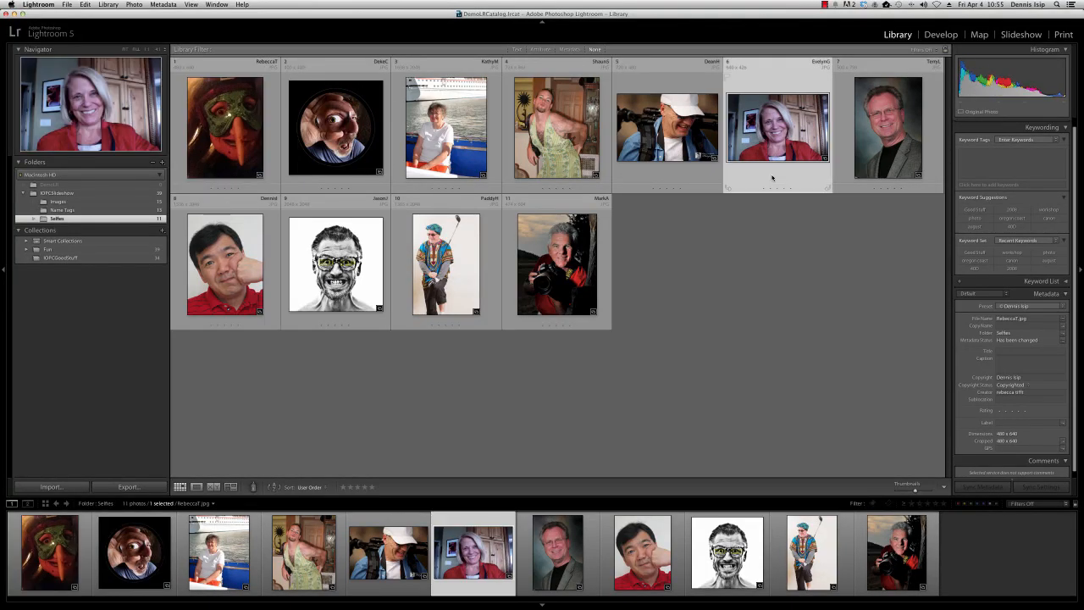
super+click(848, 175)
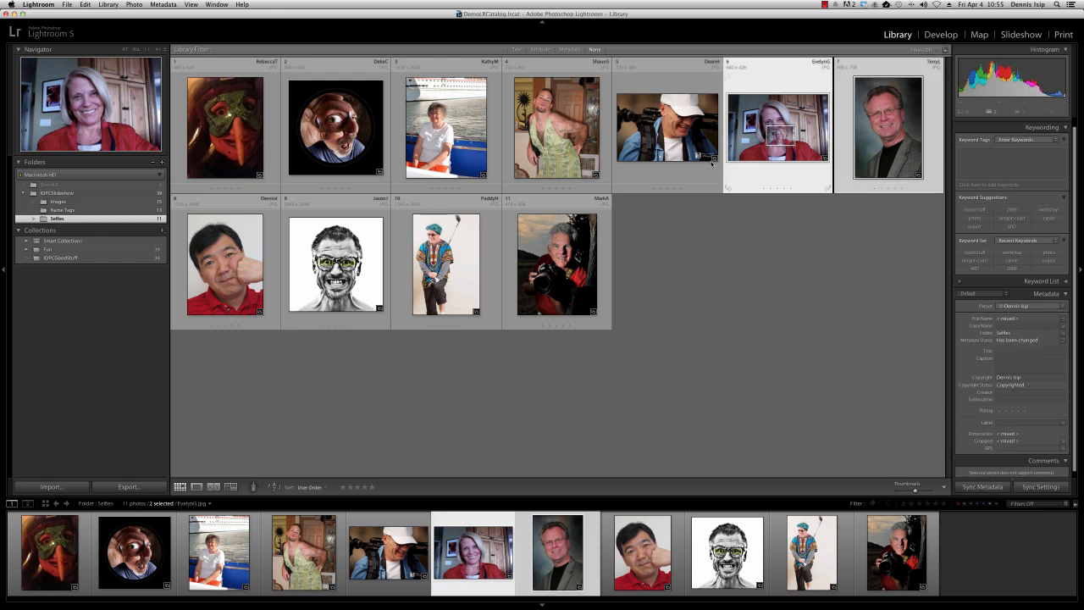
drag(780, 135, 133, 257)
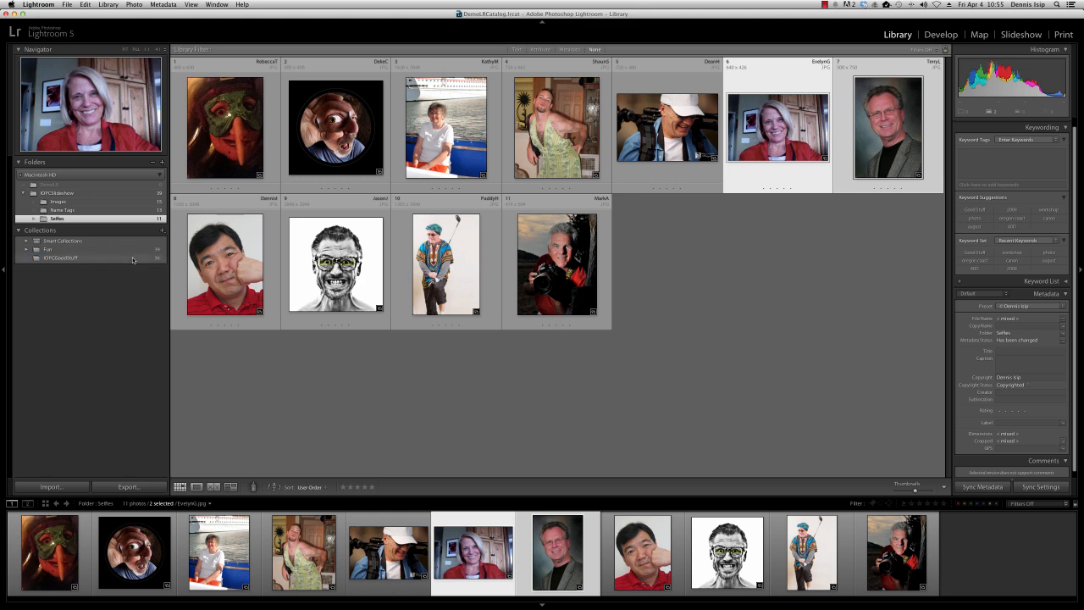
Add the third name tag in the Name Tags folder to the IOPCGoodStuff collection.
click(119, 210)
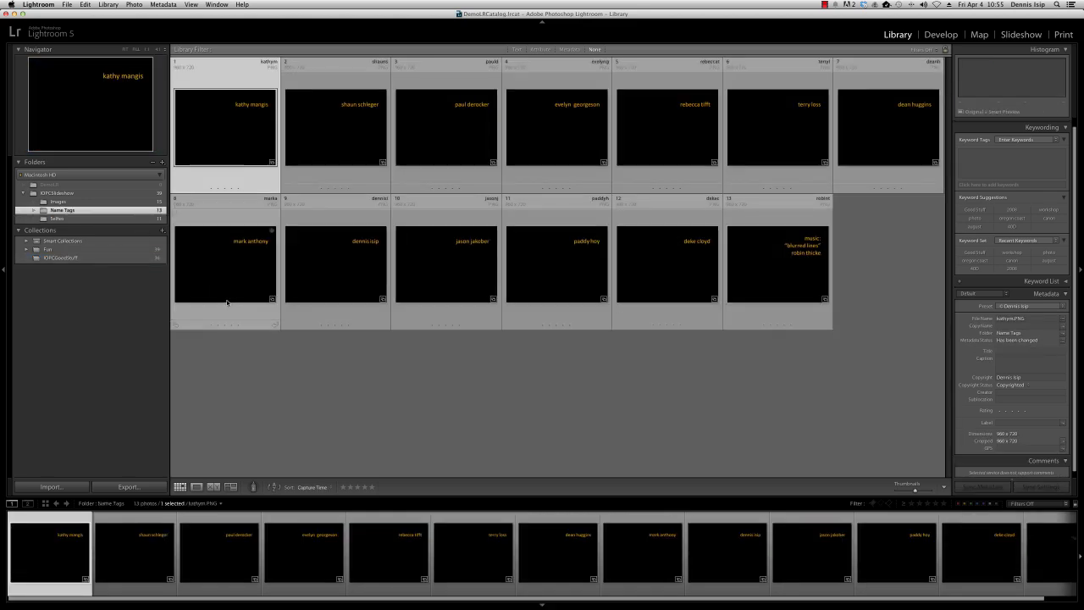
click(462, 137)
drag(458, 145, 85, 258)
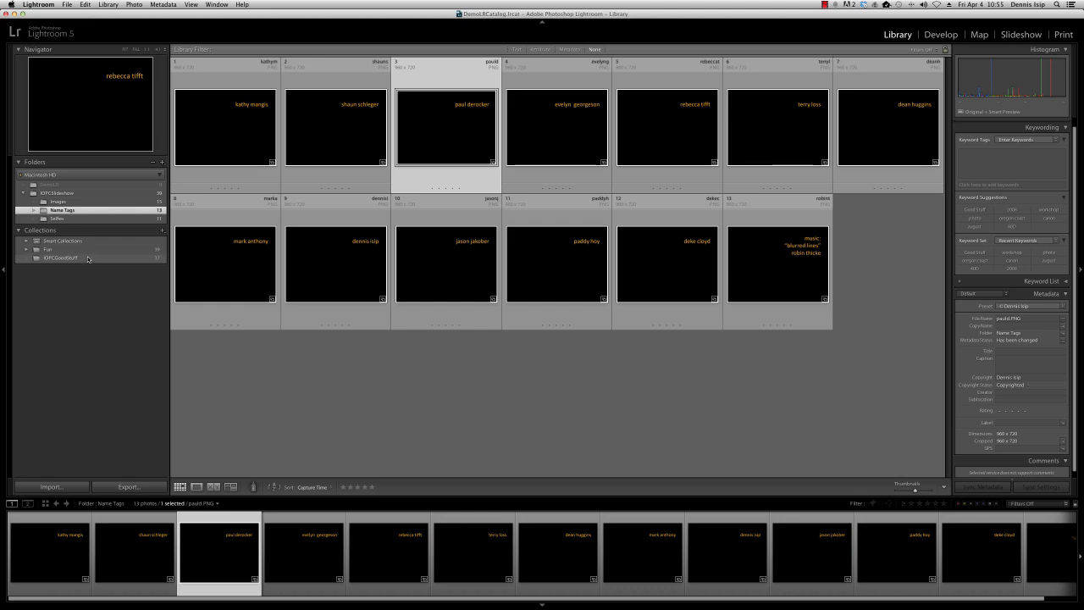
Add only the train bridge photo and the blue cloud reflection photo from the Images folder to the IOPCGoodStuff collection.
click(107, 203)
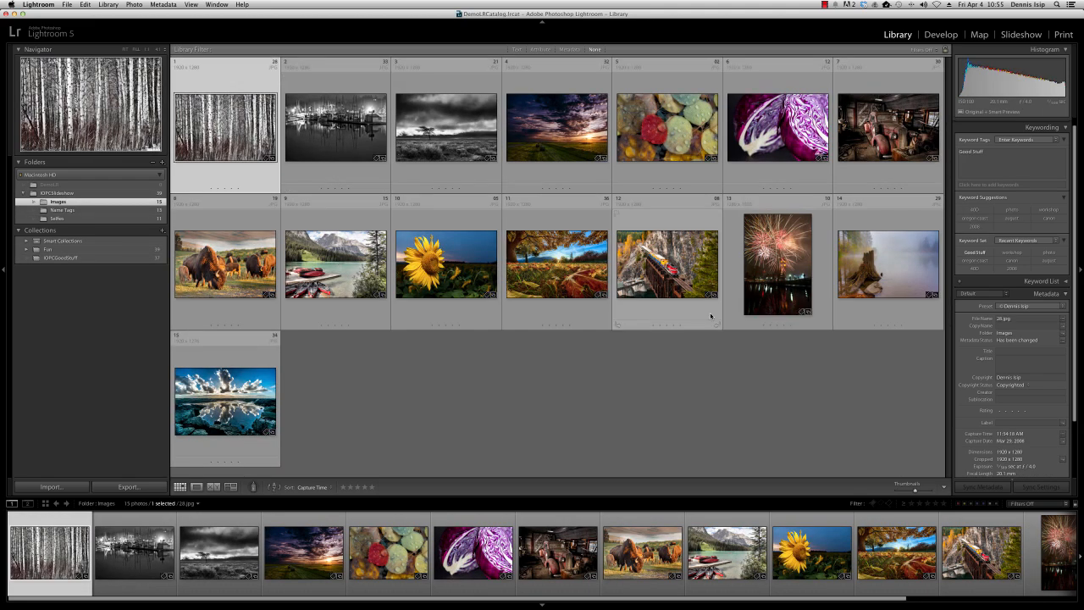
click(684, 315)
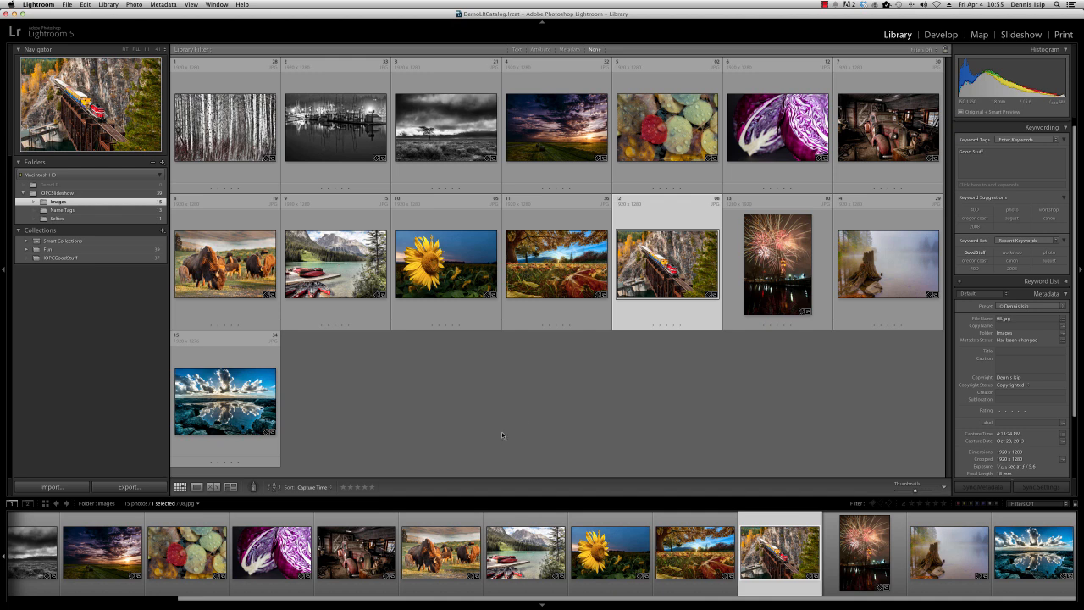
shift+click(252, 453)
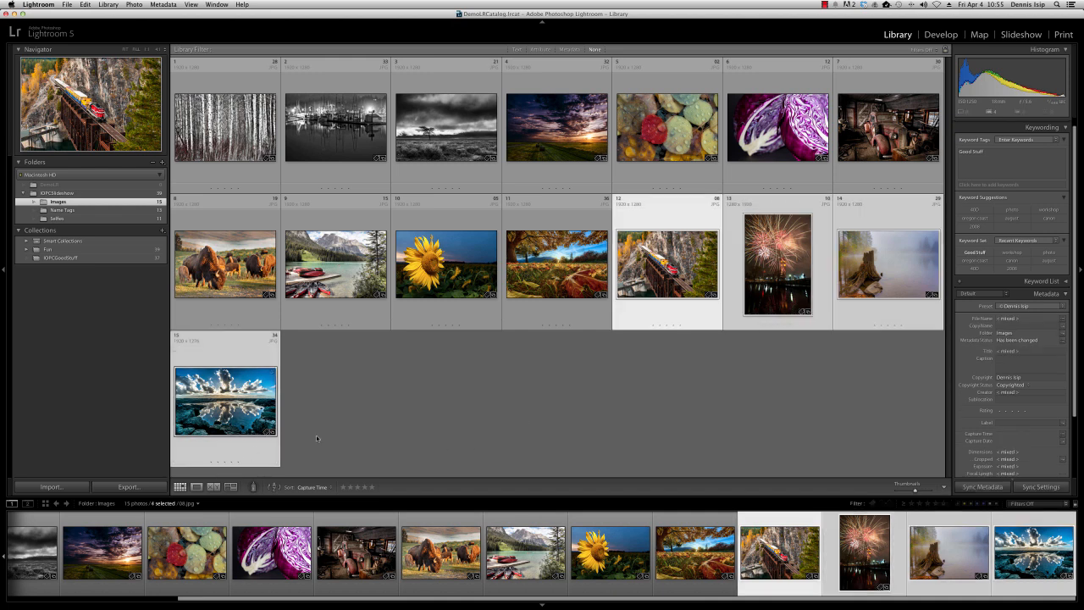
click(649, 310)
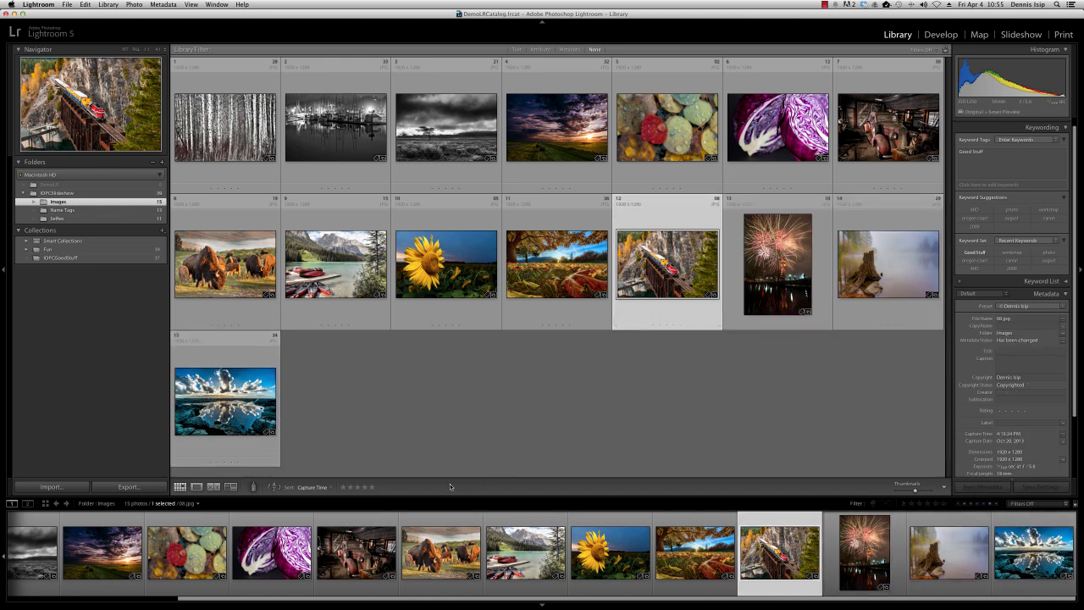
super+click(249, 449)
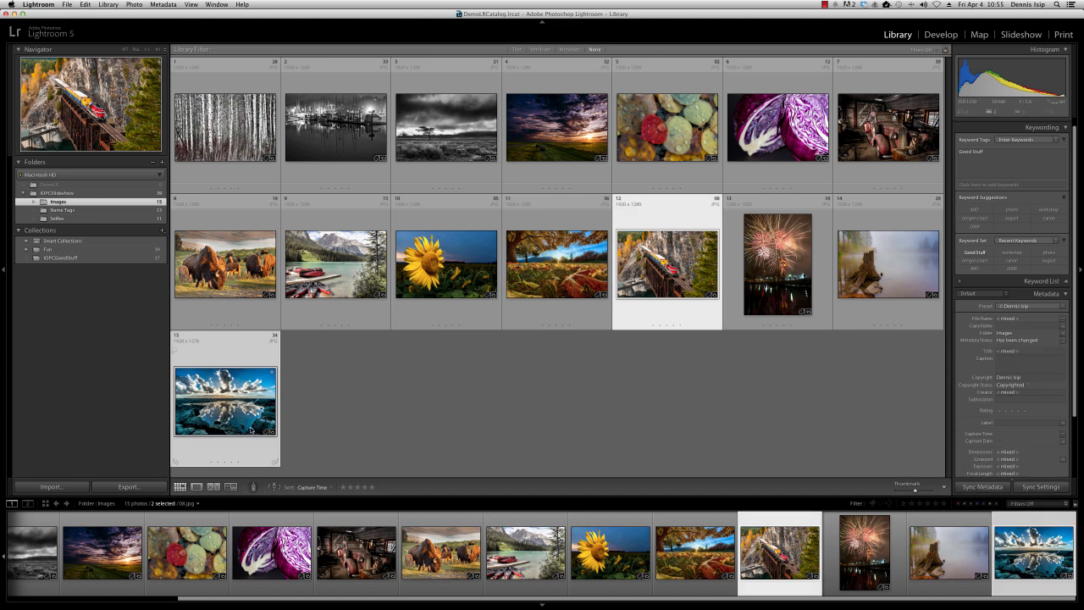
drag(246, 411, 131, 261)
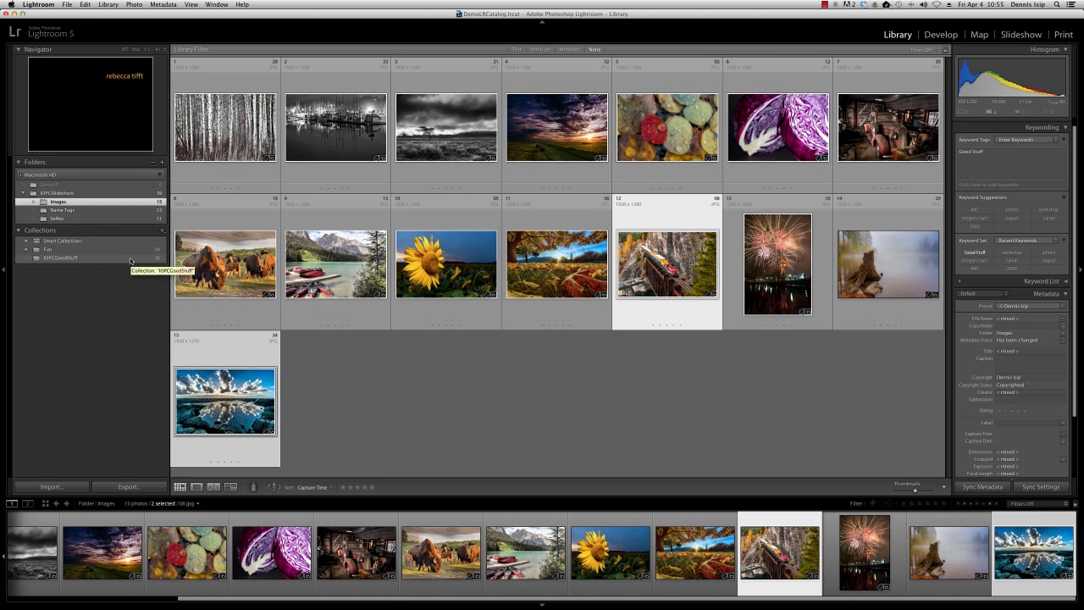
Open the IOPCGoodStuff collection with the side panels hidden and review the order of its first slides.
click(125, 258)
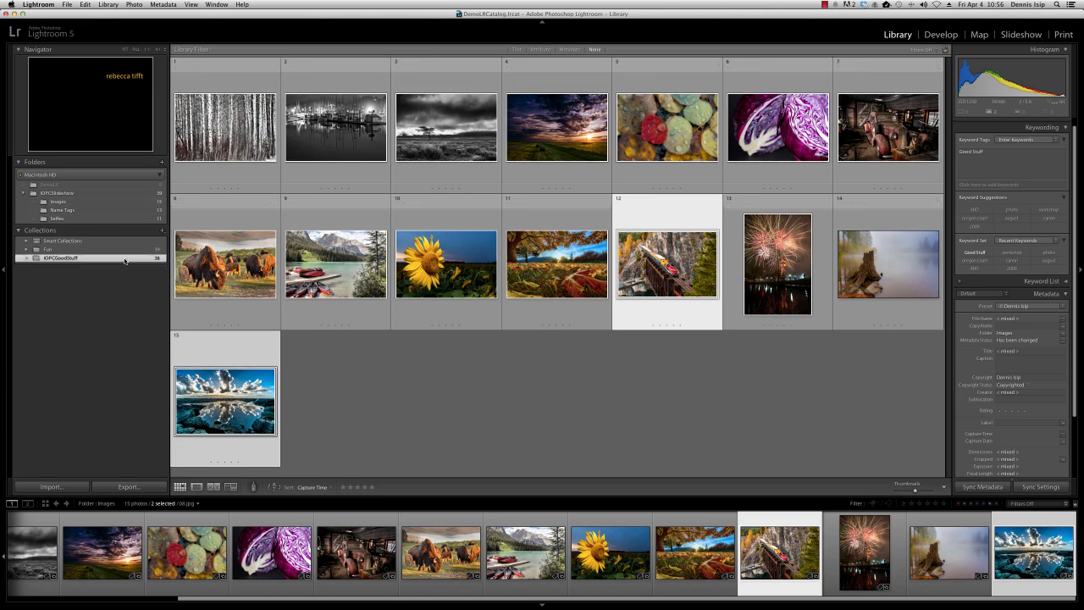
key(Tab)
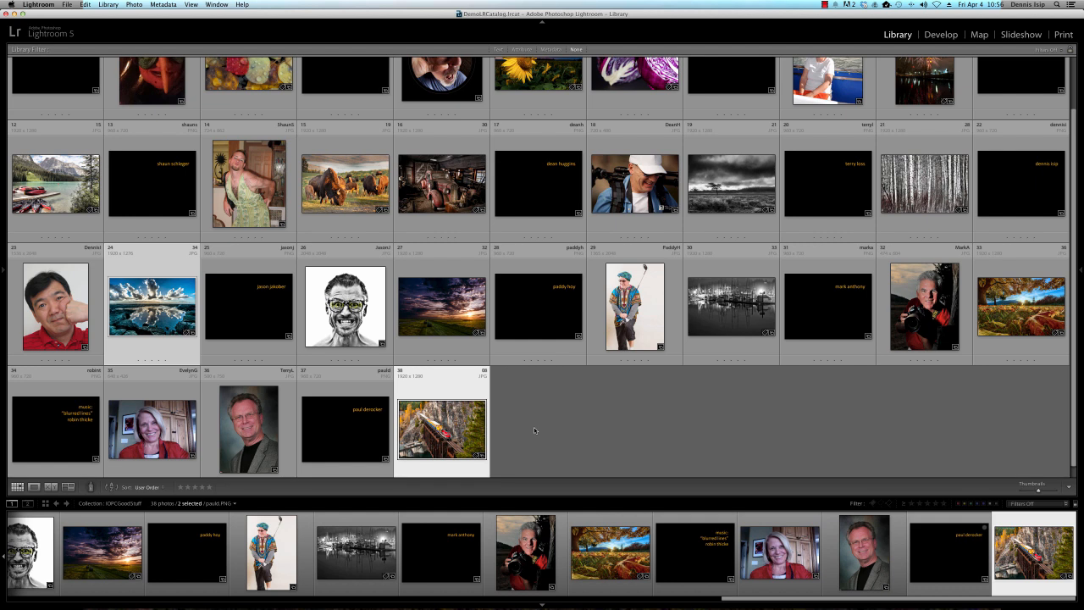
scroll(534, 427, up, 2)
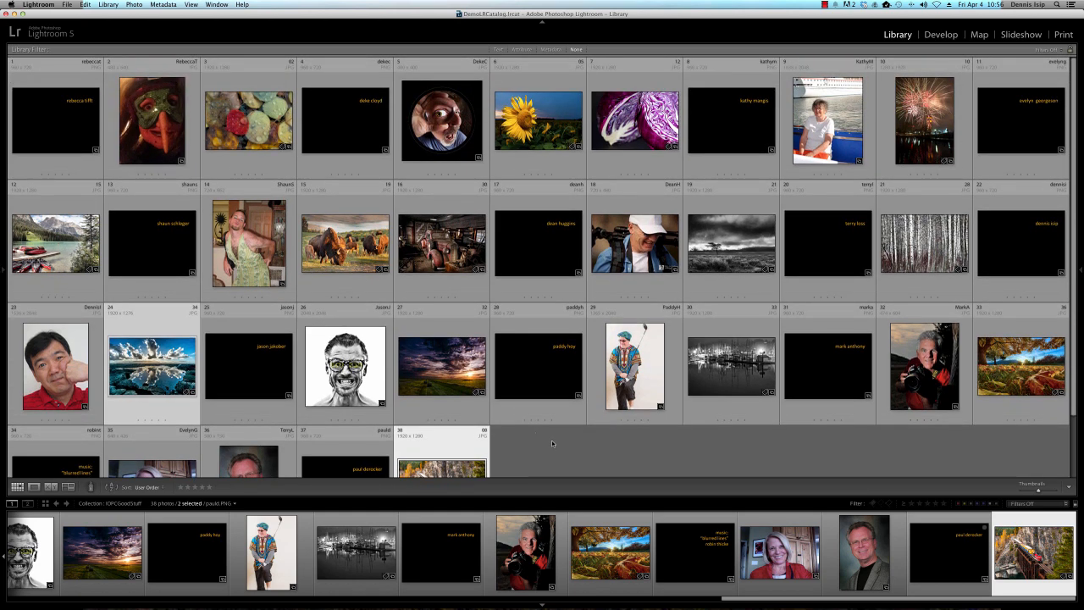
click(68, 167)
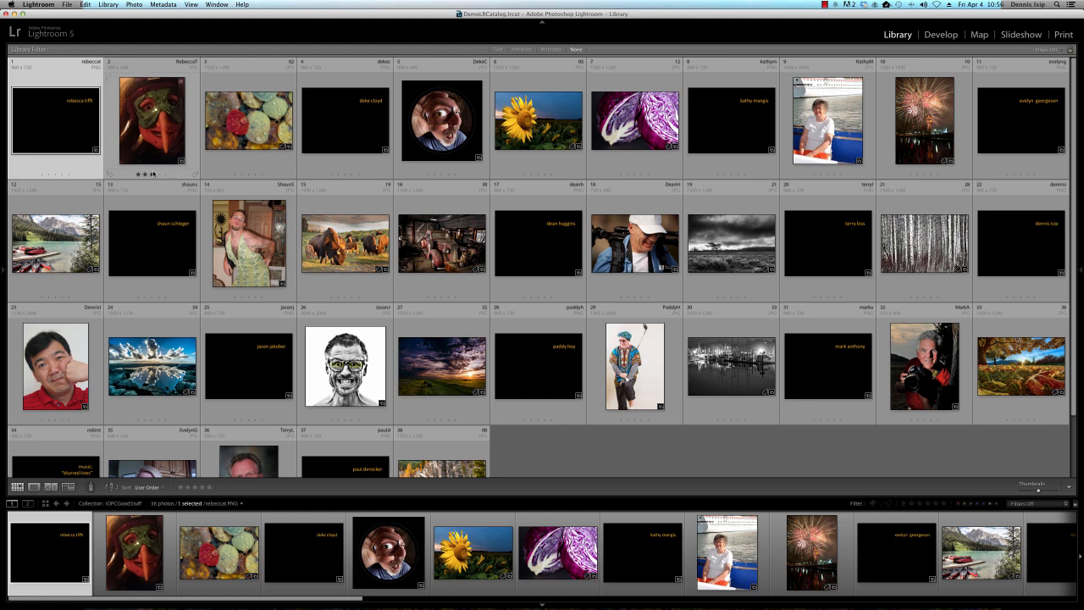
click(265, 163)
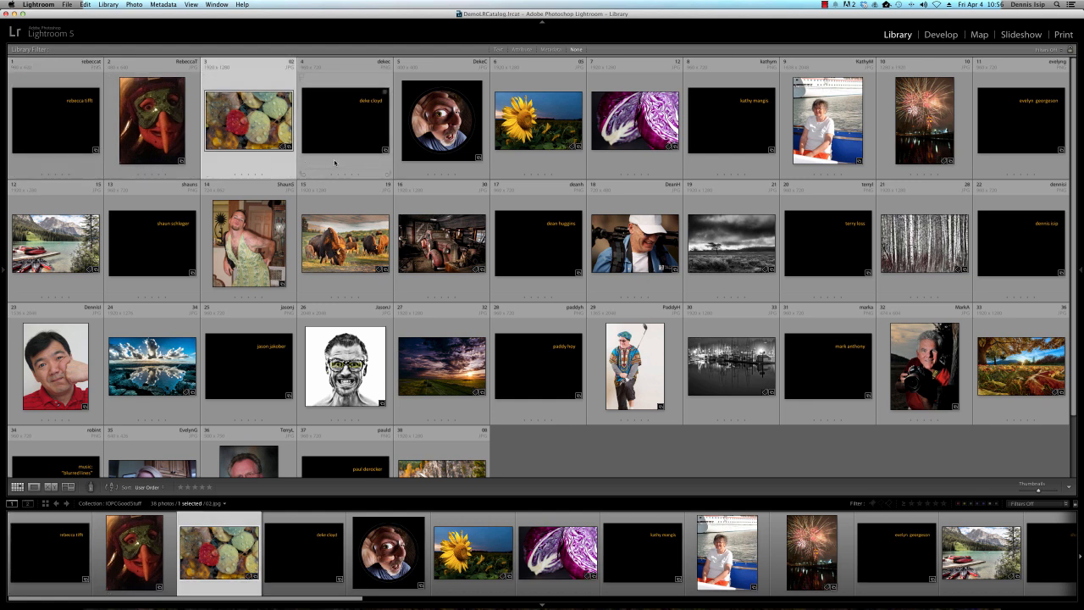
click(335, 162)
click(439, 169)
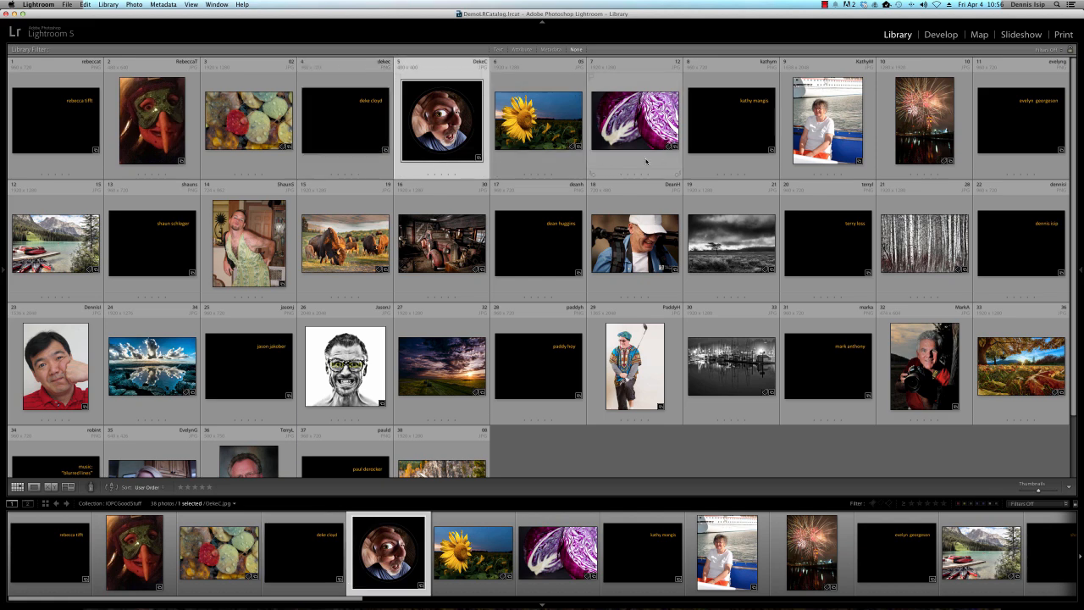
Move the train bridge photo from the end of the collection to between the boat portrait and the fireworks photo.
scroll(515, 417, down, 1)
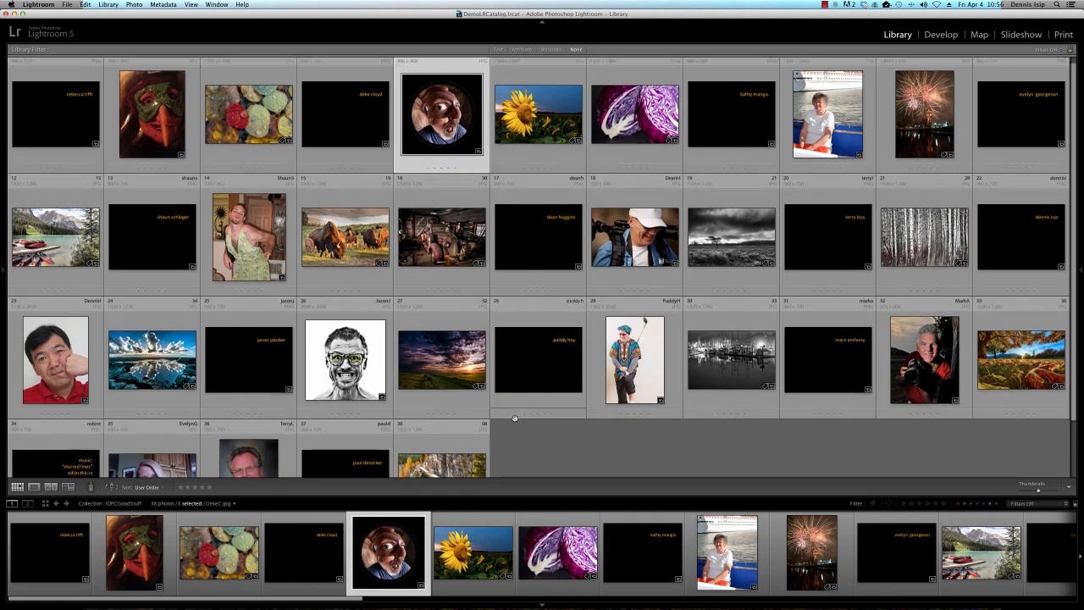
scroll(515, 418, down, 3)
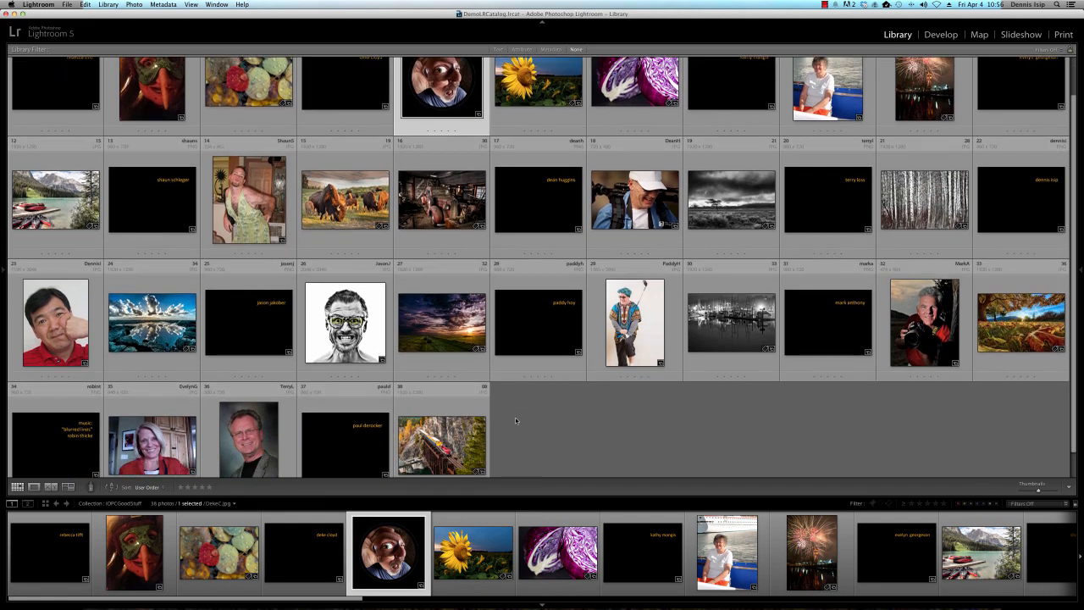
click(443, 437)
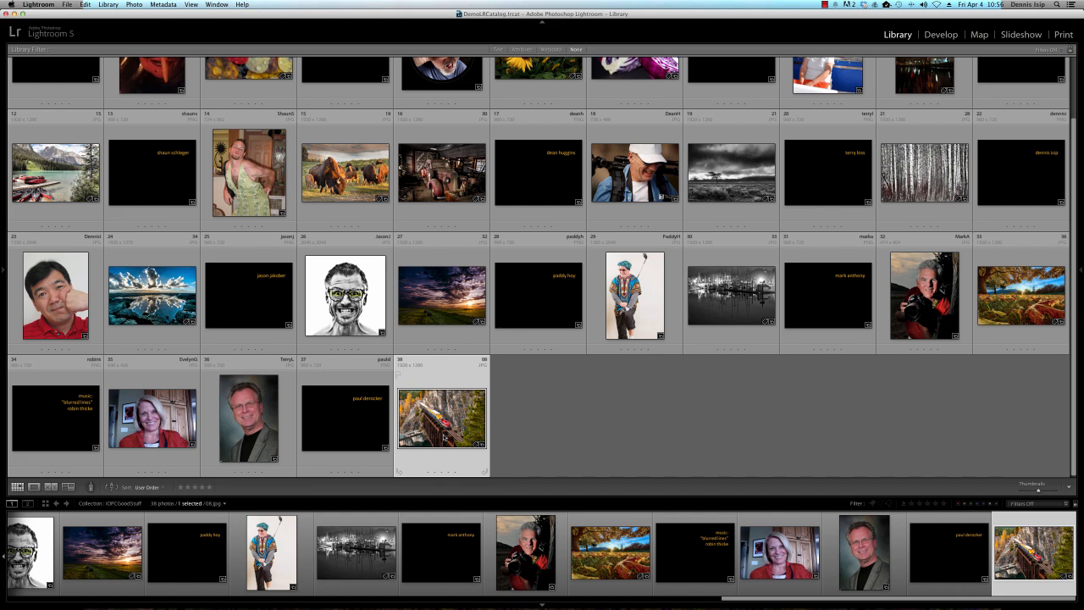
drag(443, 437, 854, 98)
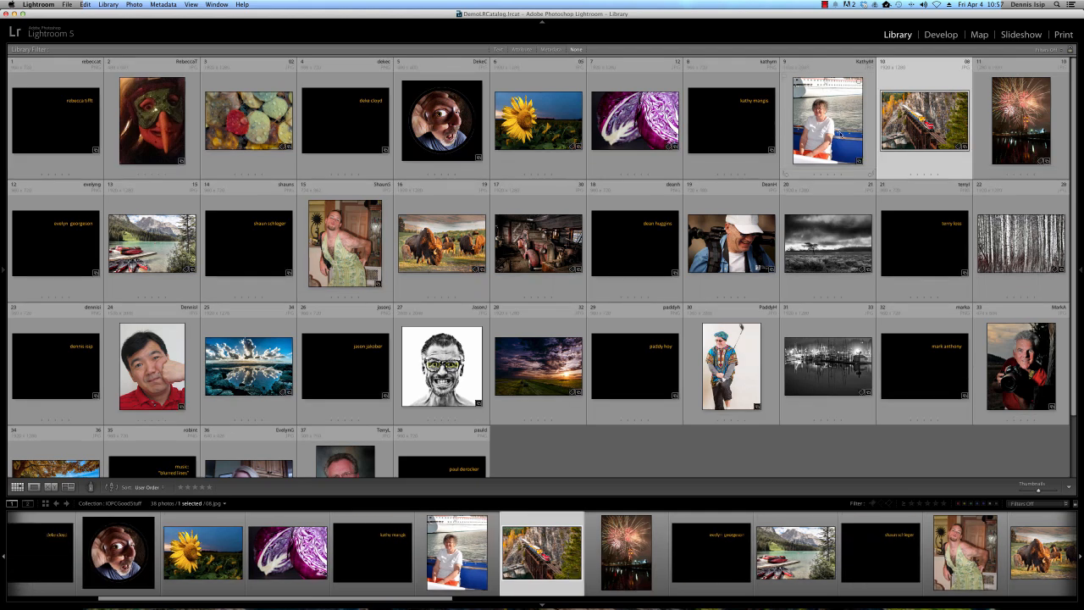
Move the name tag at the end of the collection to between the train bridge photo and the fireworks photo.
scroll(568, 260, down, 1)
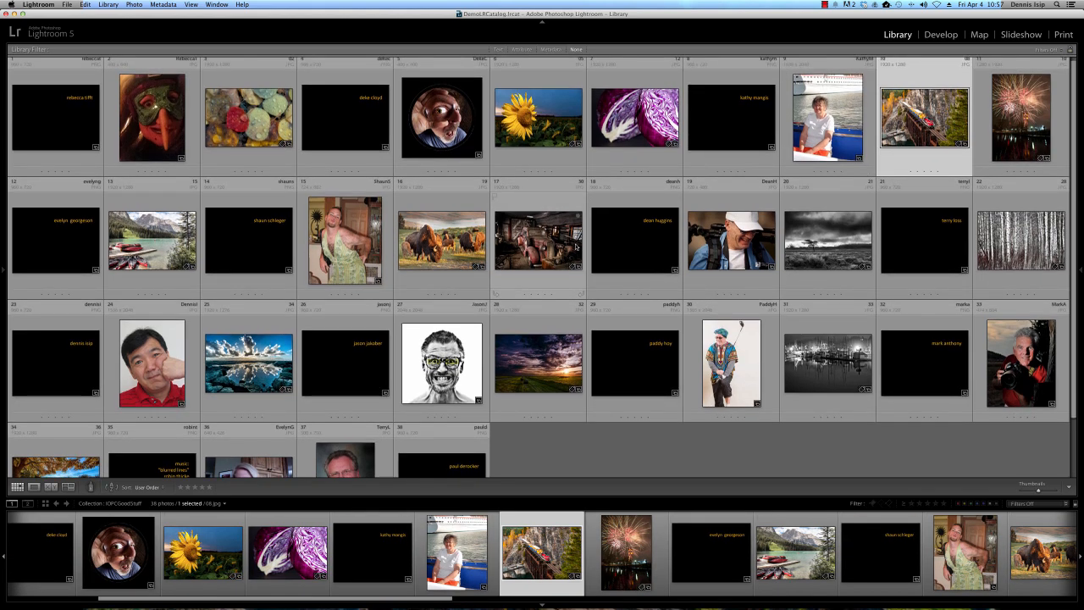
click(432, 463)
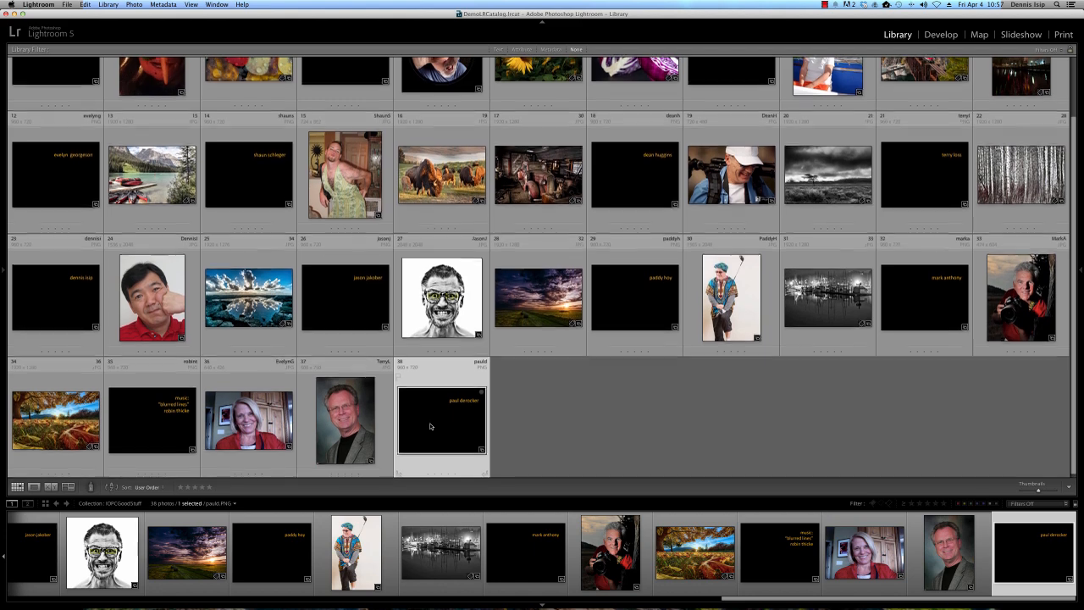
scroll(429, 423, up, 1)
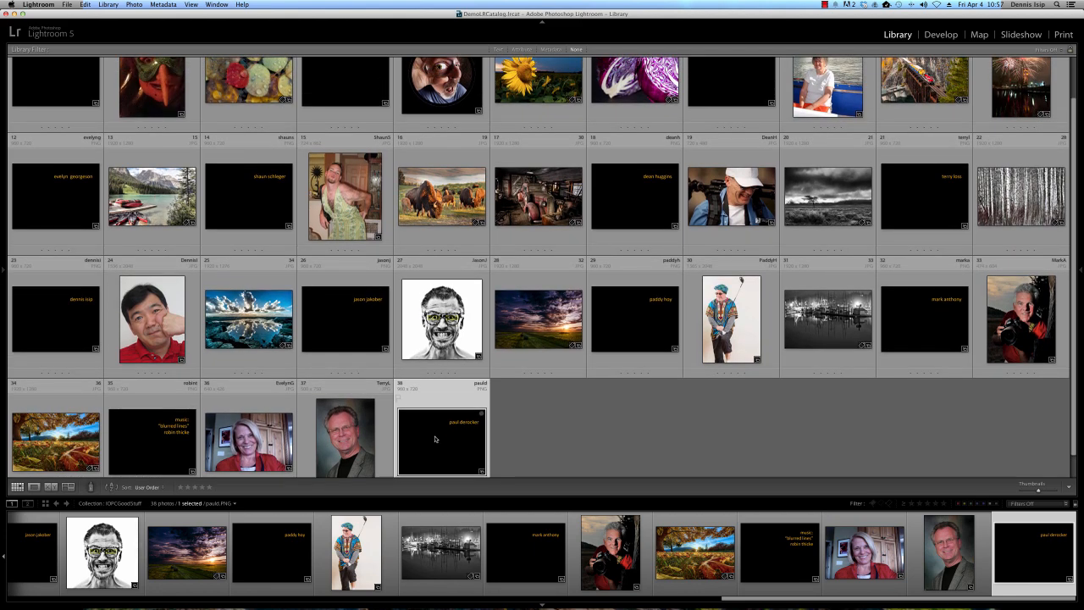
drag(436, 439, 974, 100)
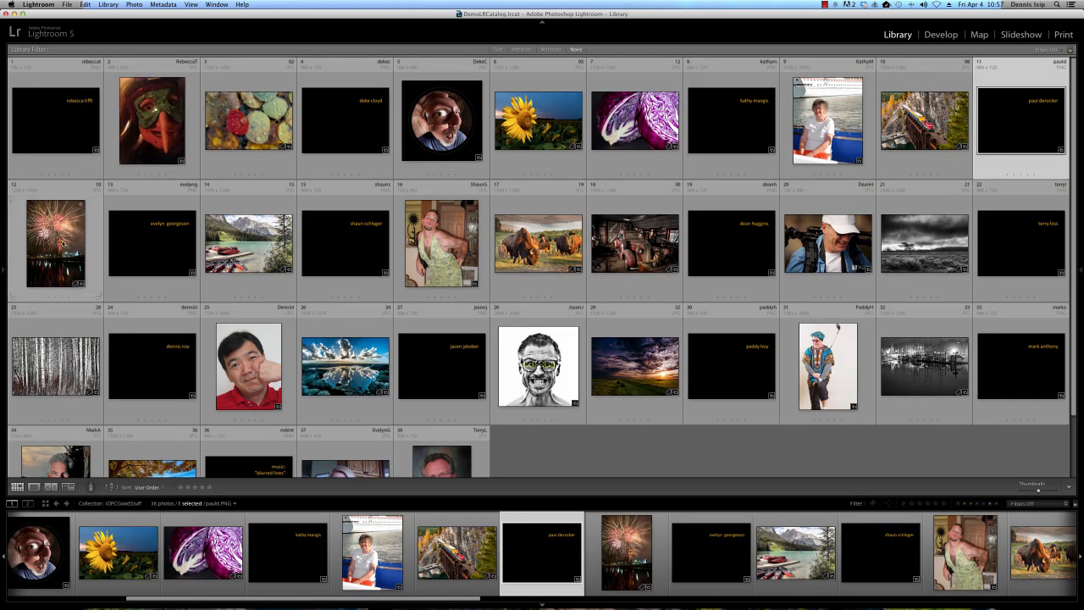
Move the grey-jacketed man's portrait from the end to directly after his name tag, before the birch forest photo.
click(59, 244)
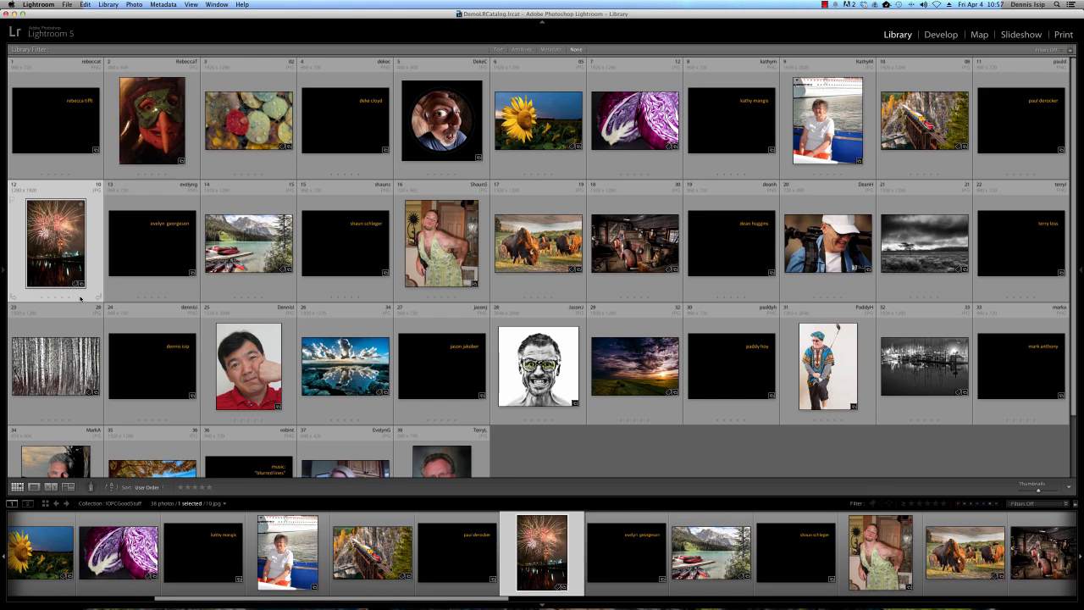
scroll(80, 298, down, 2)
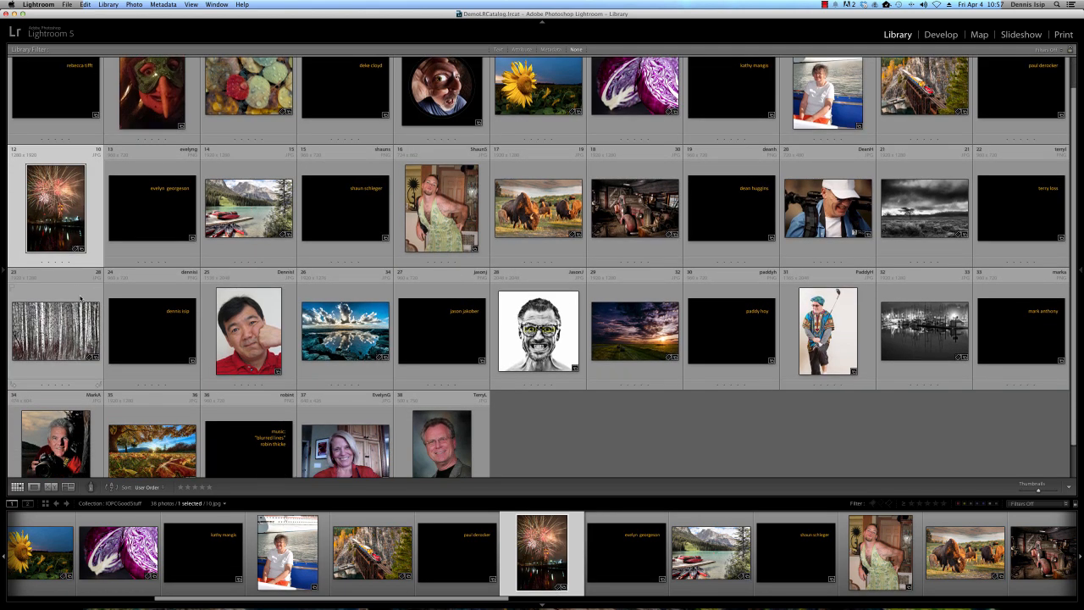
click(445, 437)
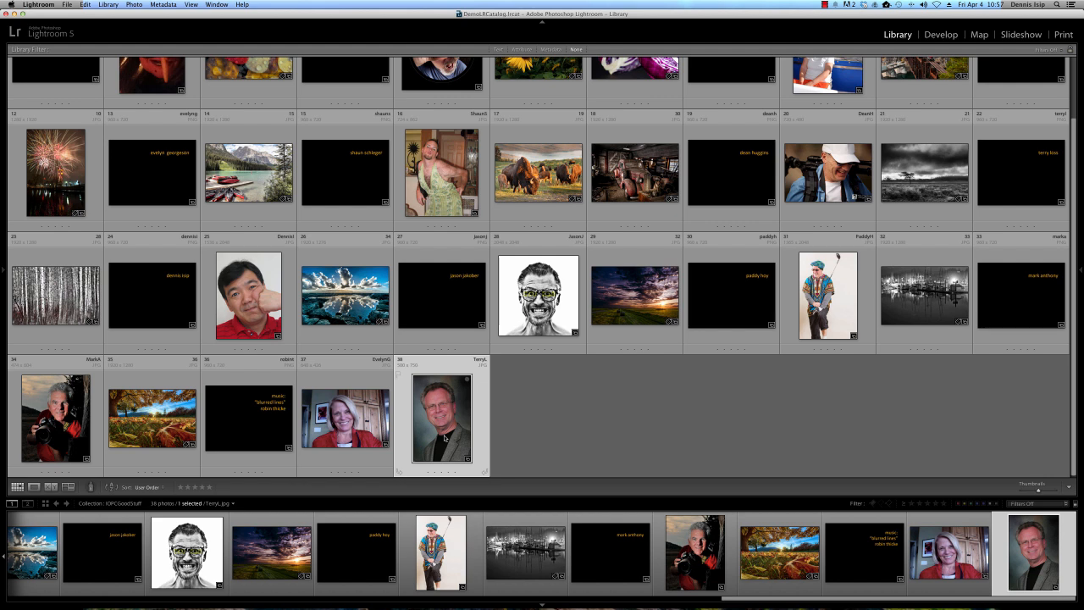
mouse_move(444, 437)
mouse_down()
mouse_move(259, 338)
mouse_move(38, 307)
mouse_up()
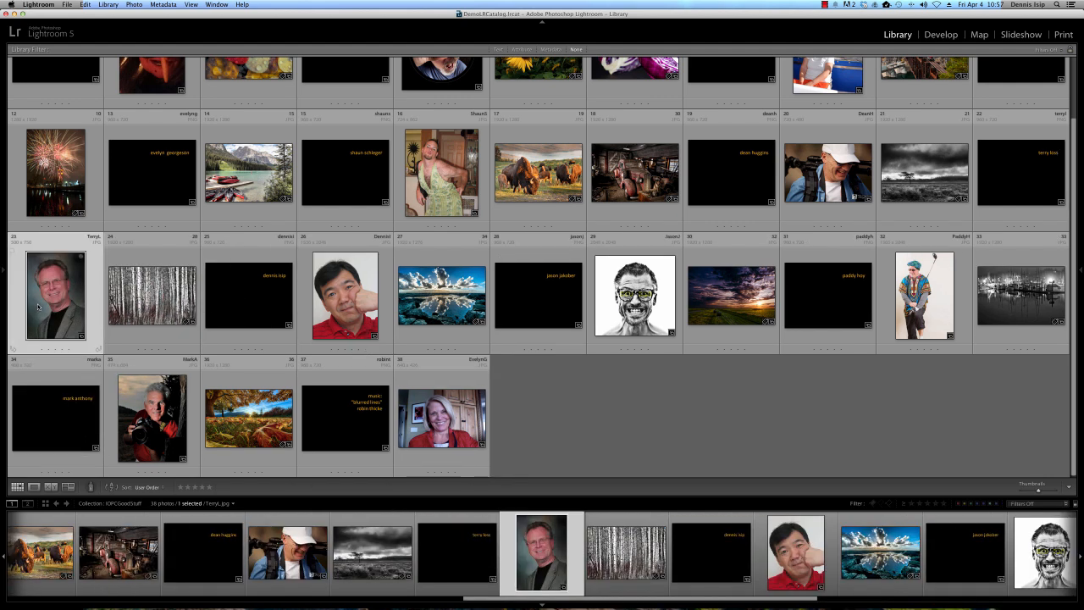
Place the smiling woman's portrait between her name tag and the mountain lake photo, clear the selection and review the order.
click(435, 415)
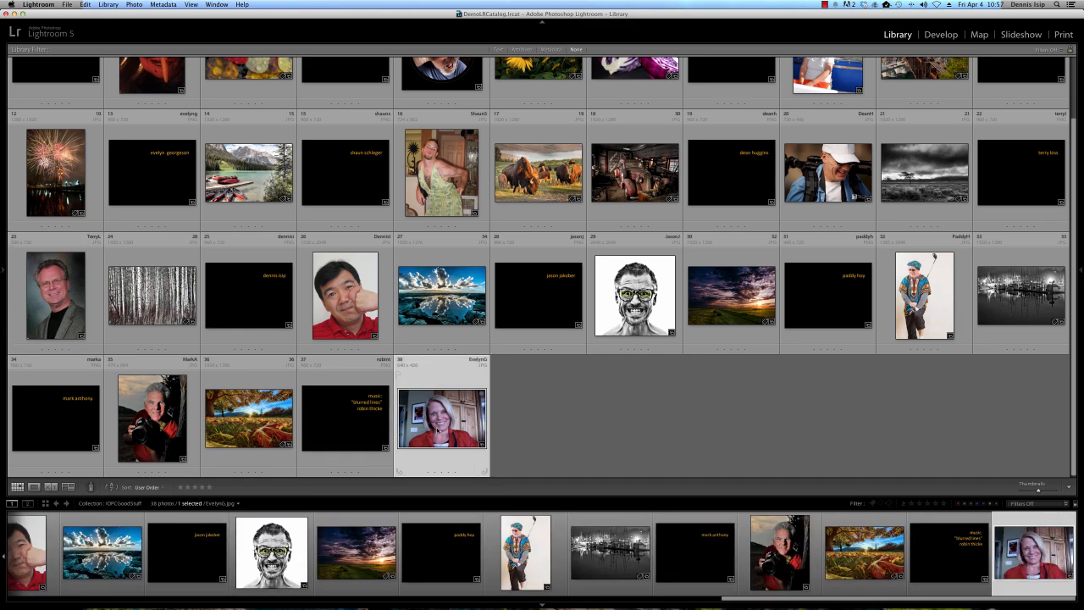
drag(439, 438, 206, 201)
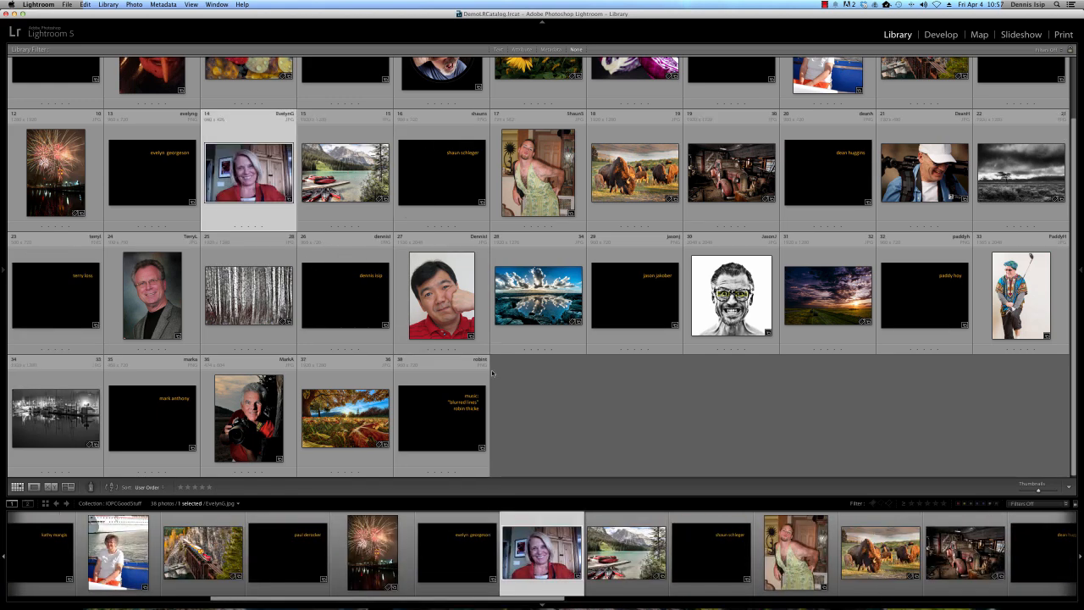
click(532, 415)
scroll(532, 420, up, 2)
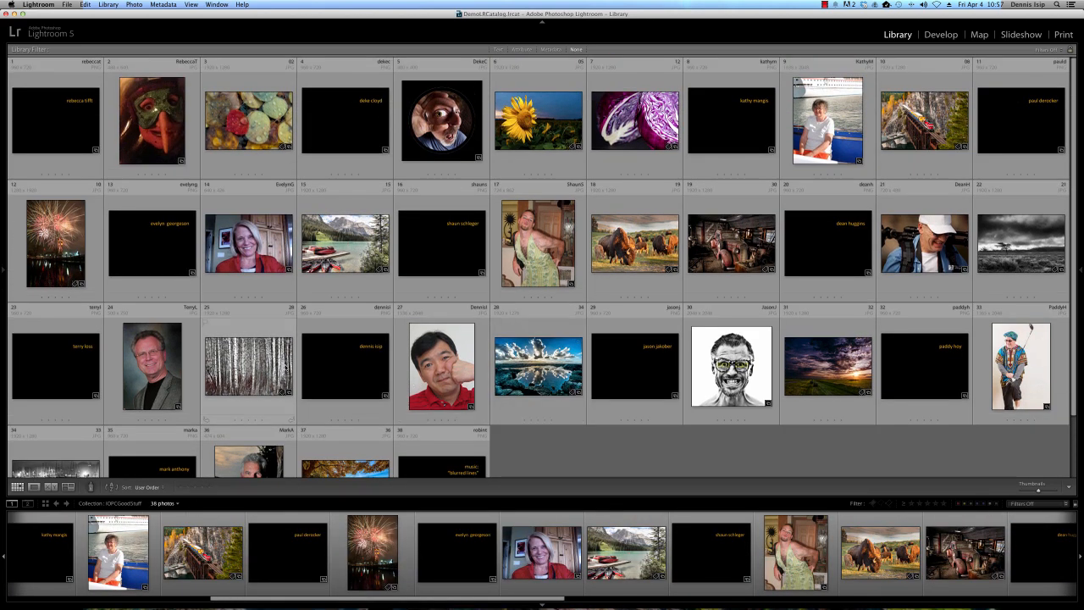
scroll(545, 421, down, 2)
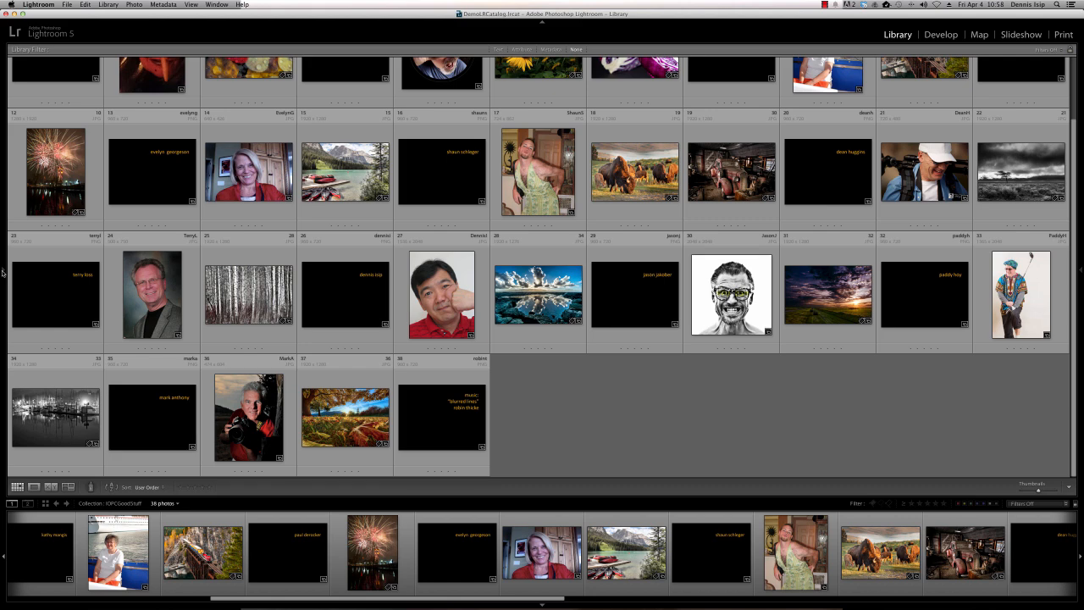
Add the misty tree stump photo from the Images folder to the IOPCGoodStuff collection.
click(3, 273)
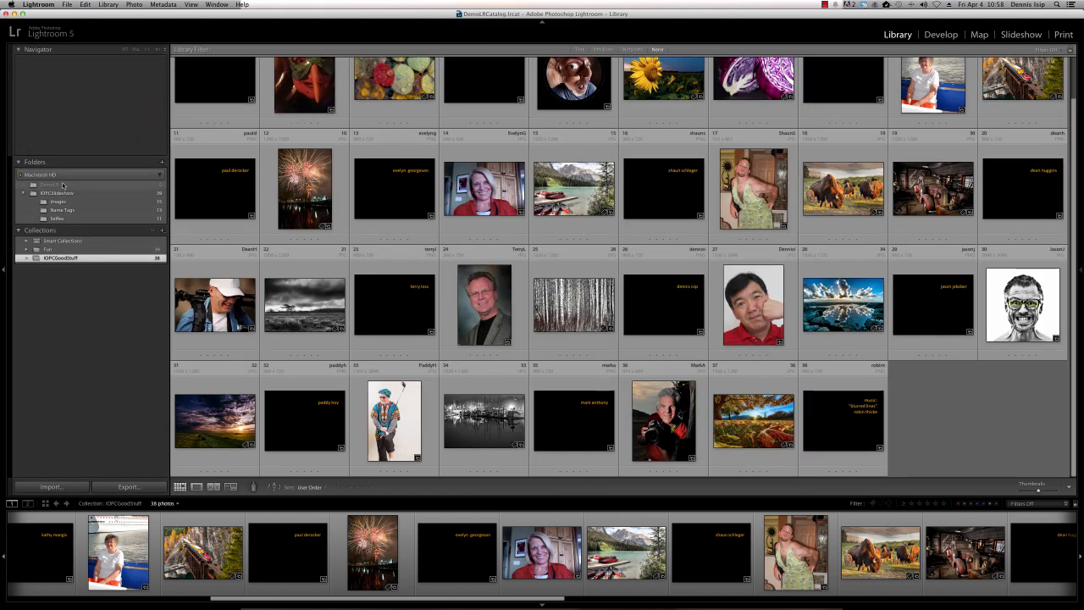
click(61, 203)
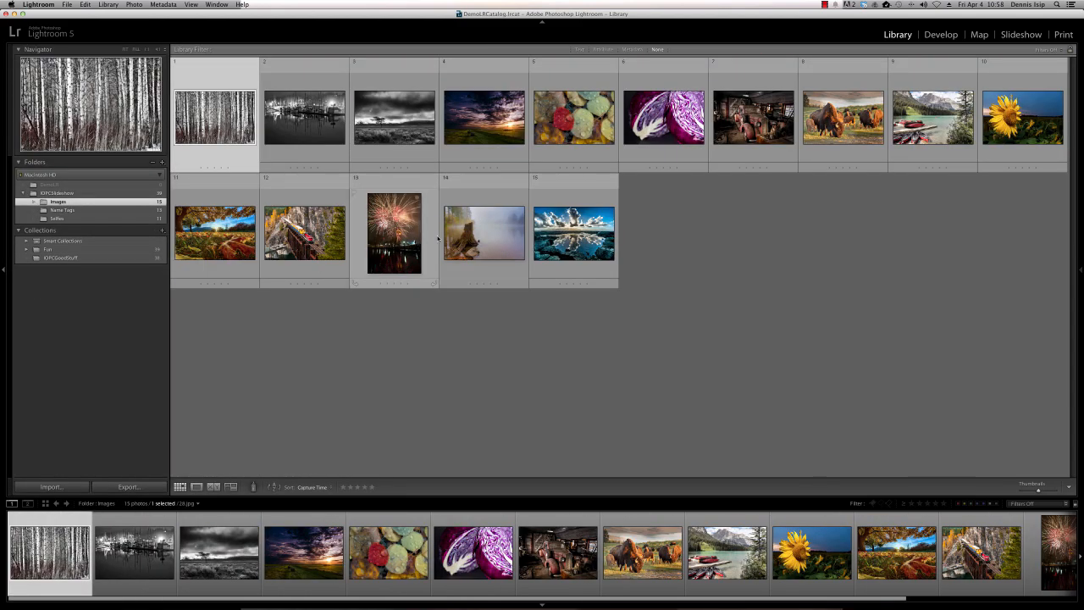
click(503, 240)
drag(503, 240, 116, 258)
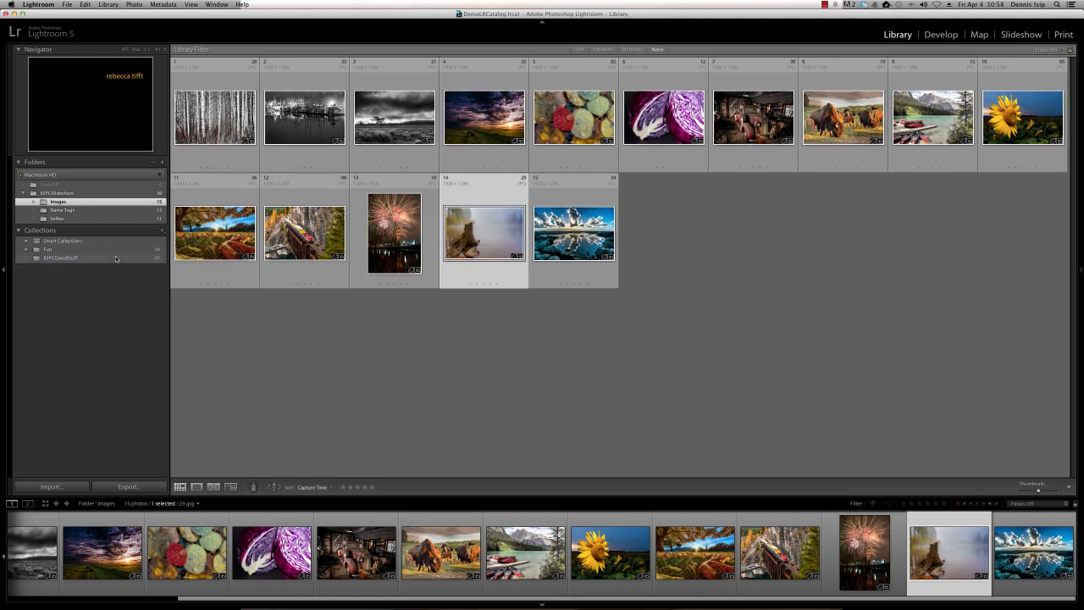
In the IOPCGoodStuff collection, move the tree stump photo between the red-shirted man's portrait and the blue cloud reflection photo, and review the order.
click(116, 258)
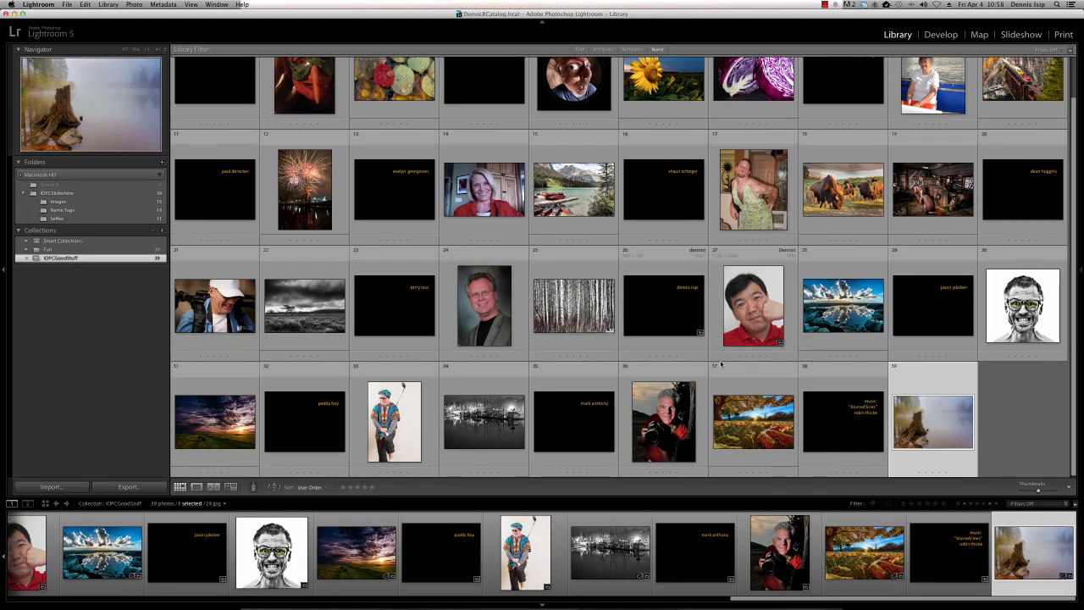
drag(932, 421, 804, 348)
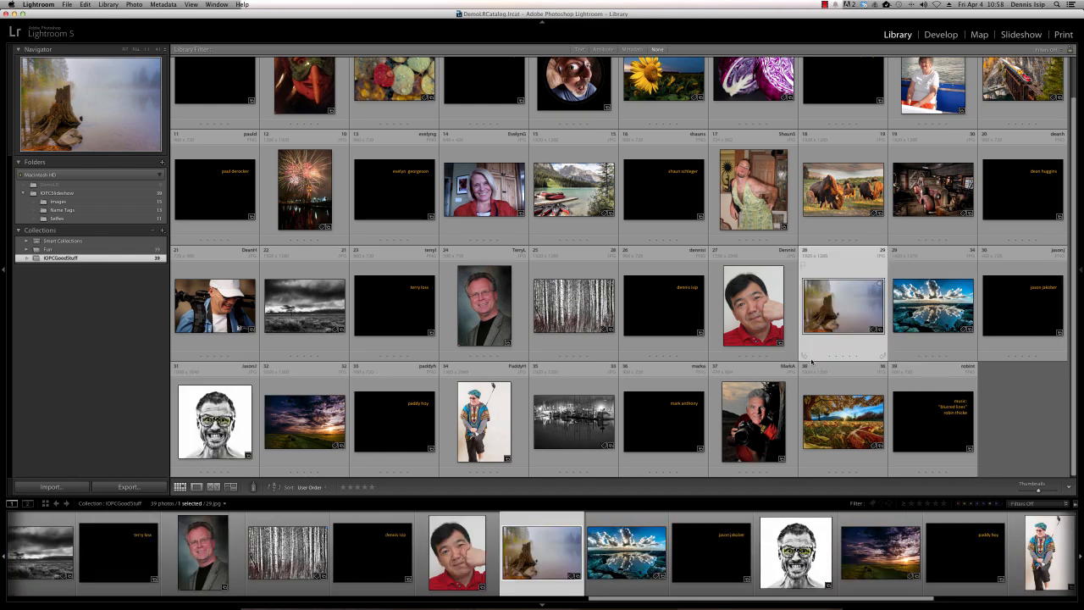
scroll(664, 372, up, 2)
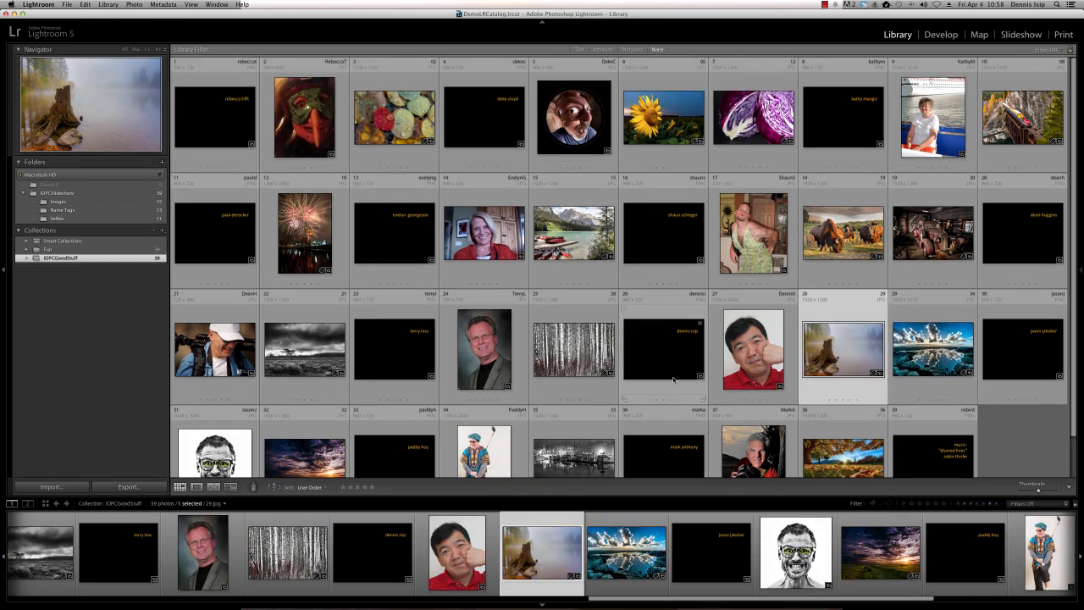
scroll(673, 380, down, 2)
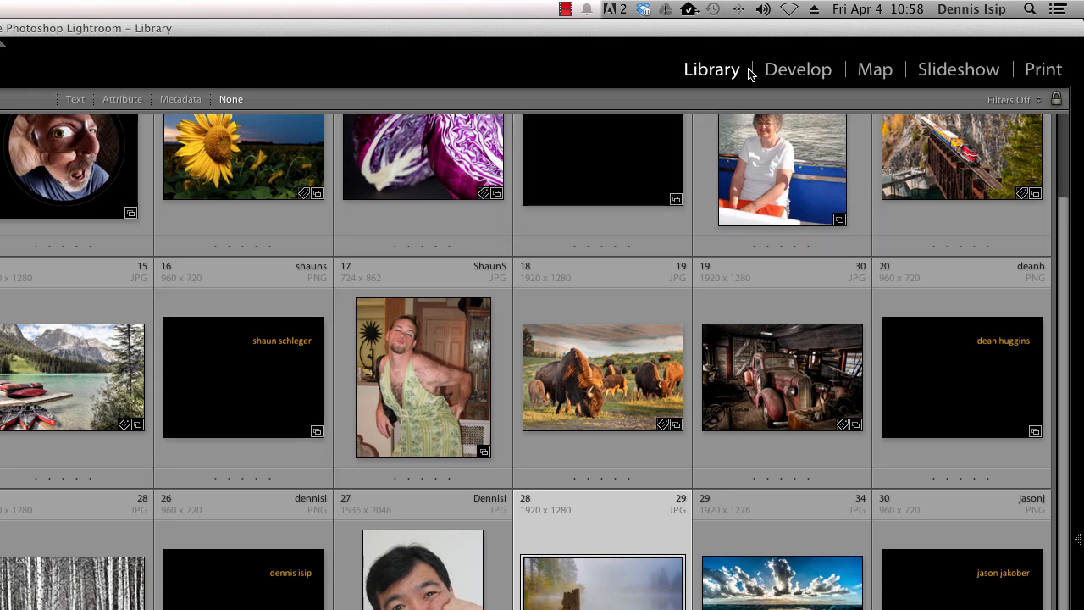
Switch to the Slideshow module, show the first name tag as the current slide and collapse the playback settings.
click(945, 72)
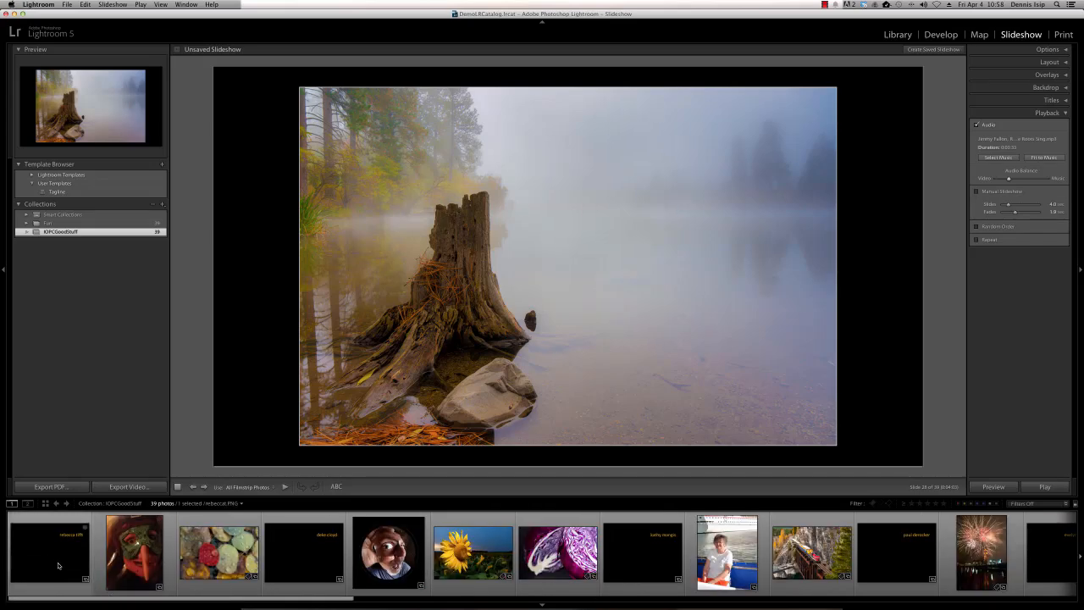
click(59, 565)
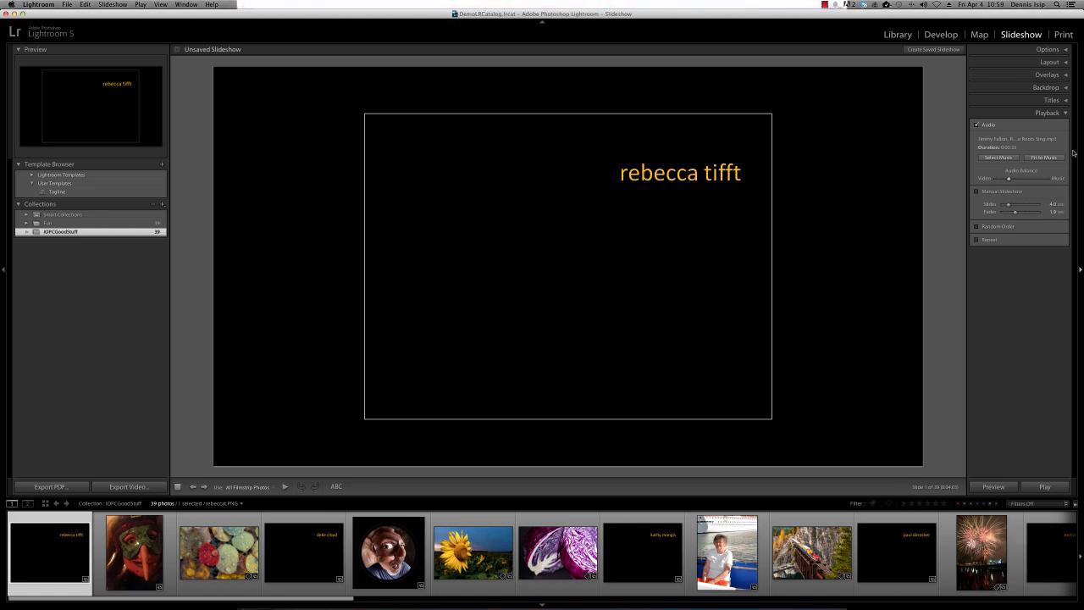
click(1067, 115)
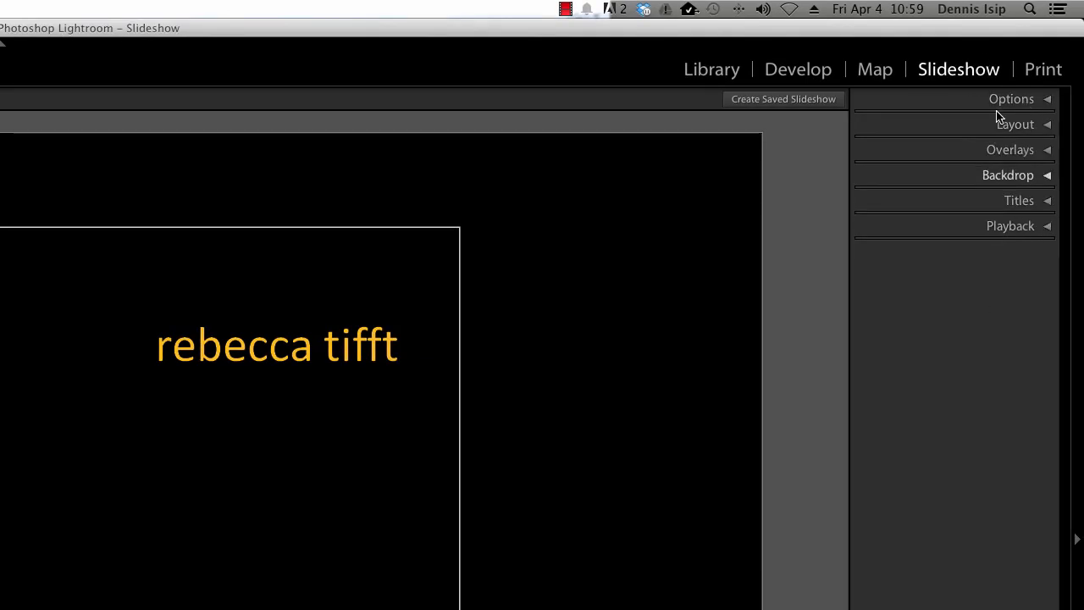
Try the slides without the stroke border, restore the border and keep its width at 1 px.
click(1049, 100)
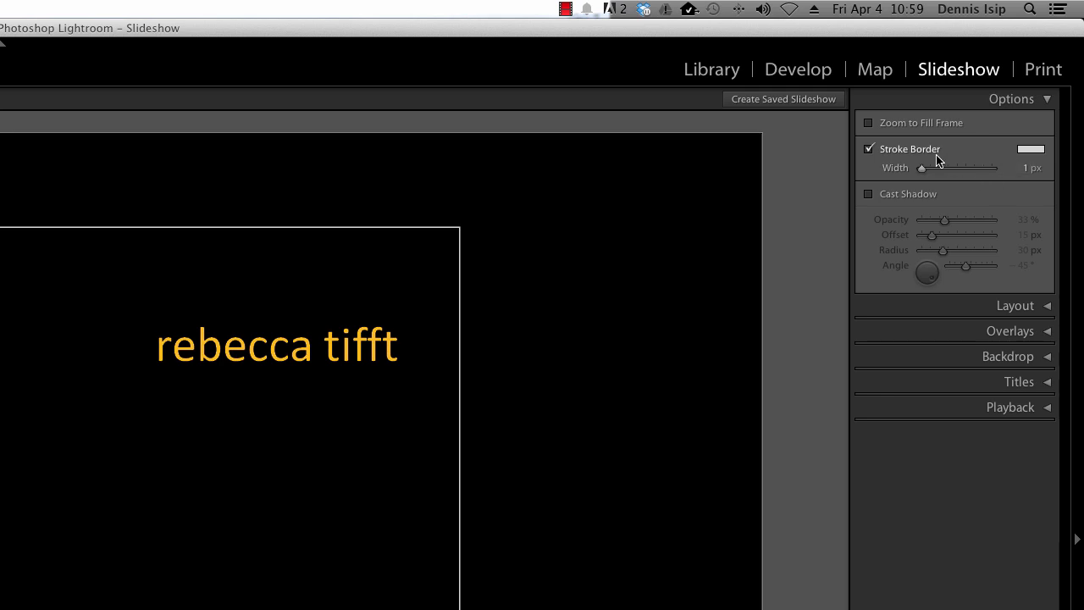
click(868, 149)
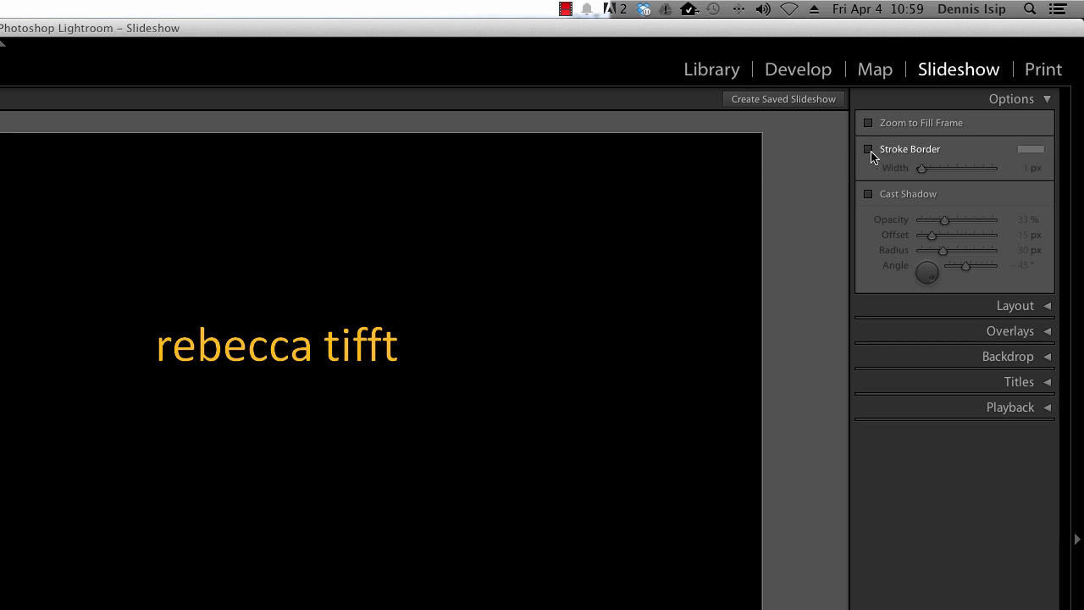
click(869, 151)
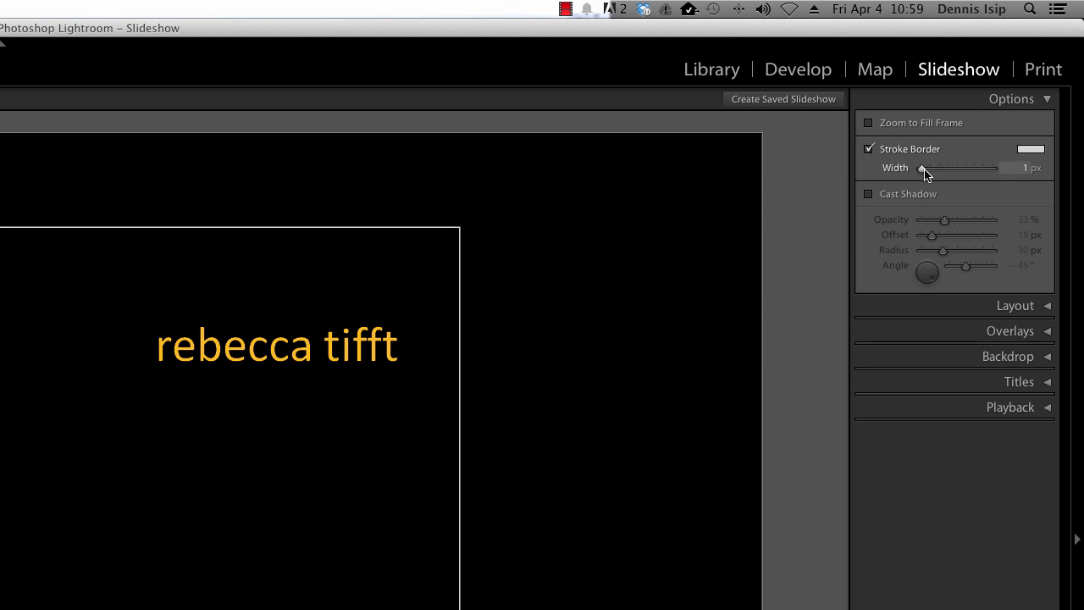
mouse_move(924, 170)
mouse_down()
mouse_move(990, 174)
mouse_move(883, 177)
mouse_up()
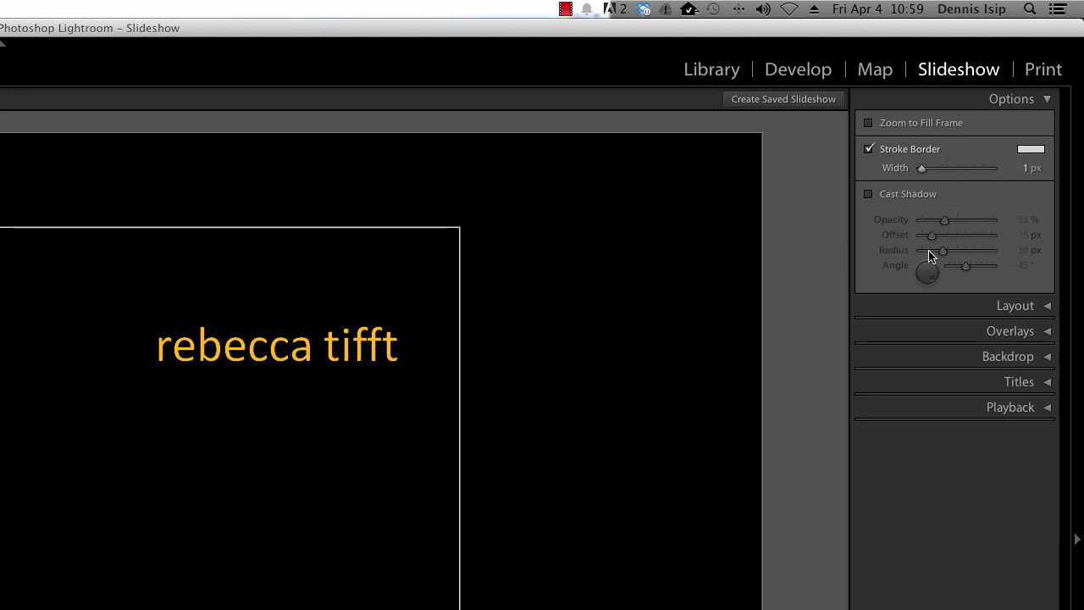
click(1049, 100)
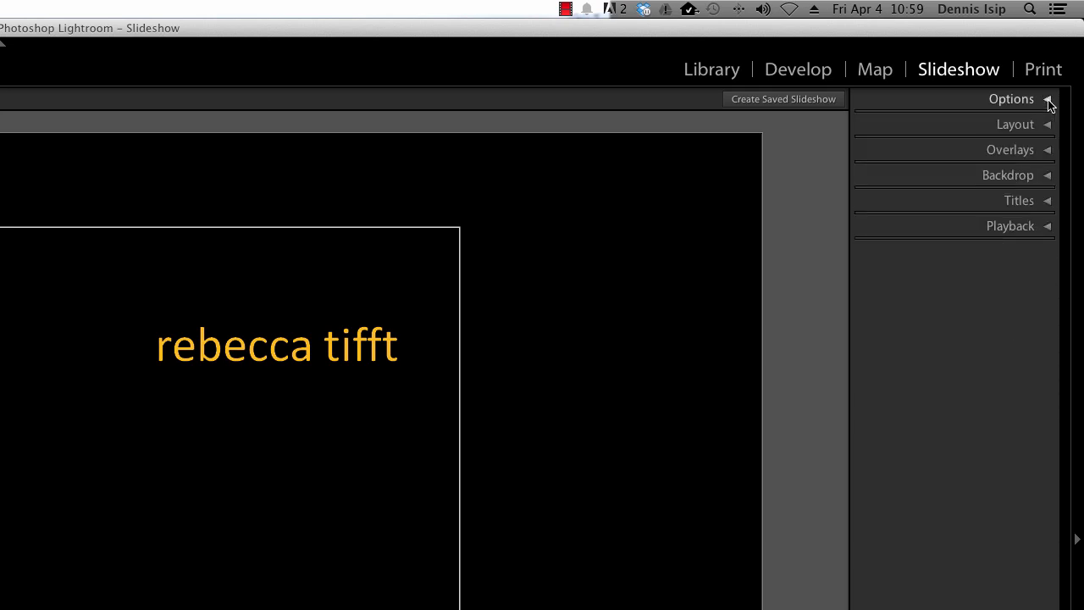
Show the slide layout guides briefly to check the 72 px margins, and hide them again.
click(1049, 125)
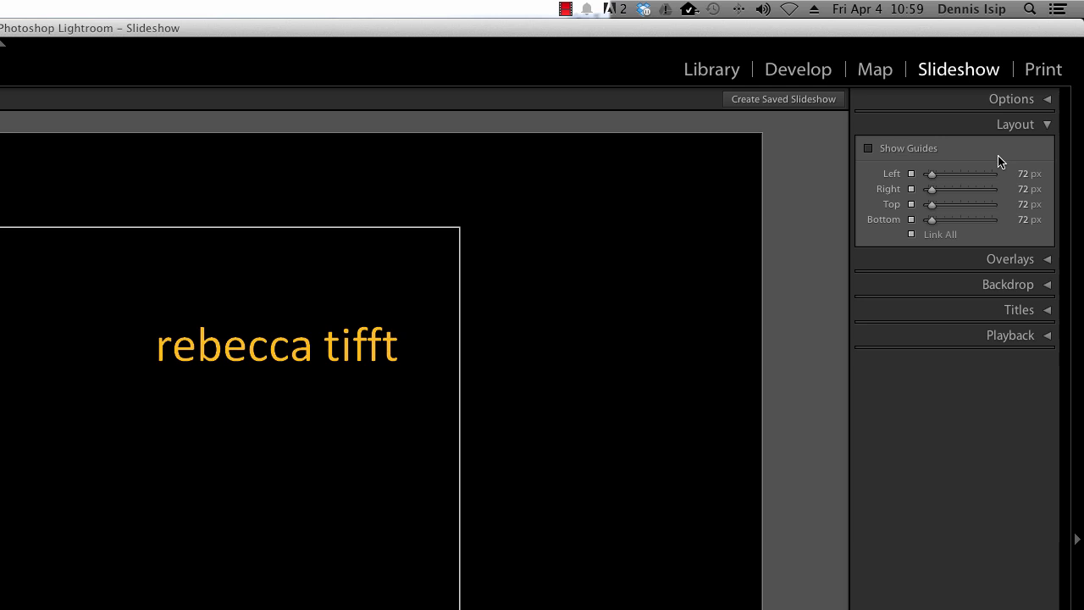
click(869, 149)
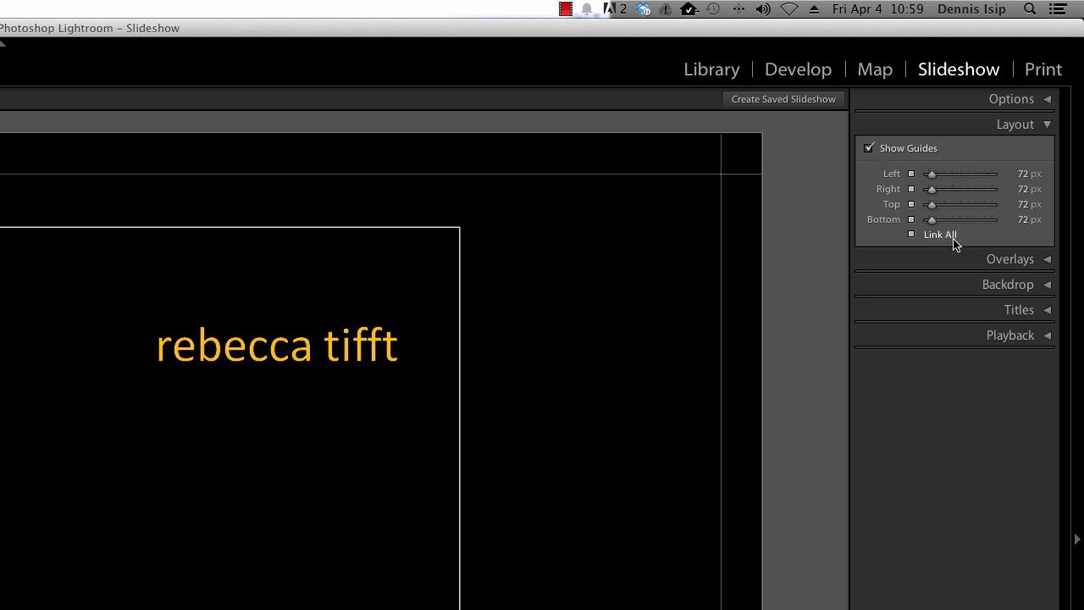
click(872, 150)
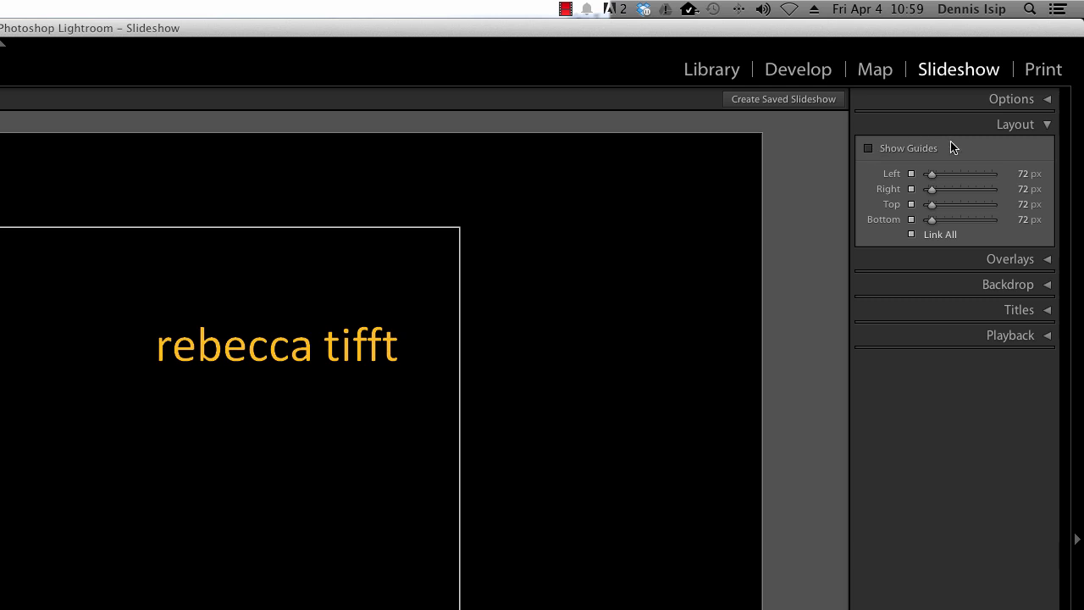
click(1046, 127)
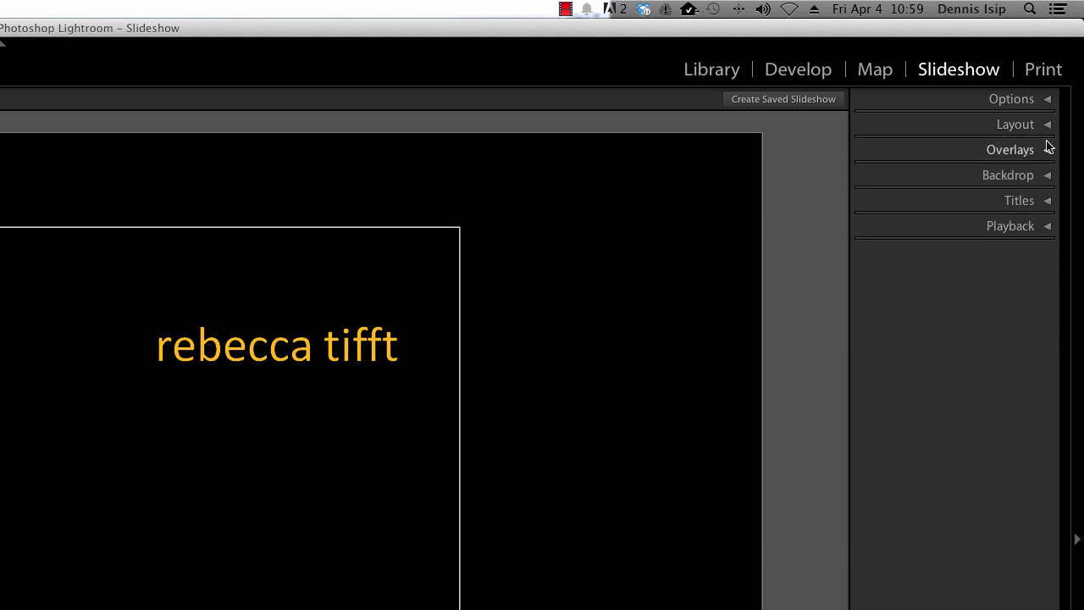
Turn on the IOPC identity plate overlay without the override color, at 72% opacity and 10% scale.
click(1047, 151)
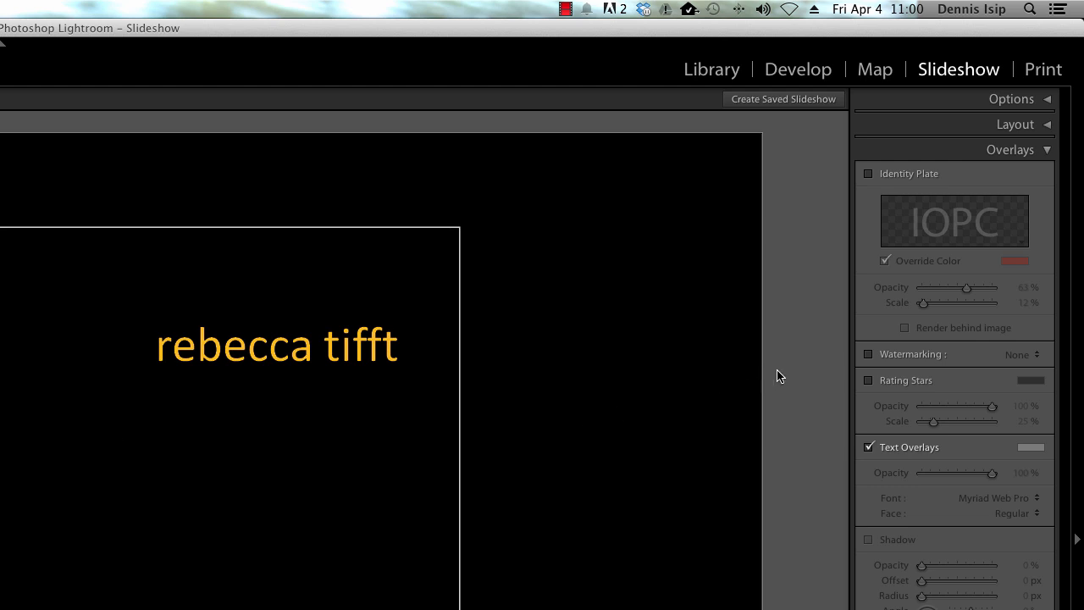
click(869, 175)
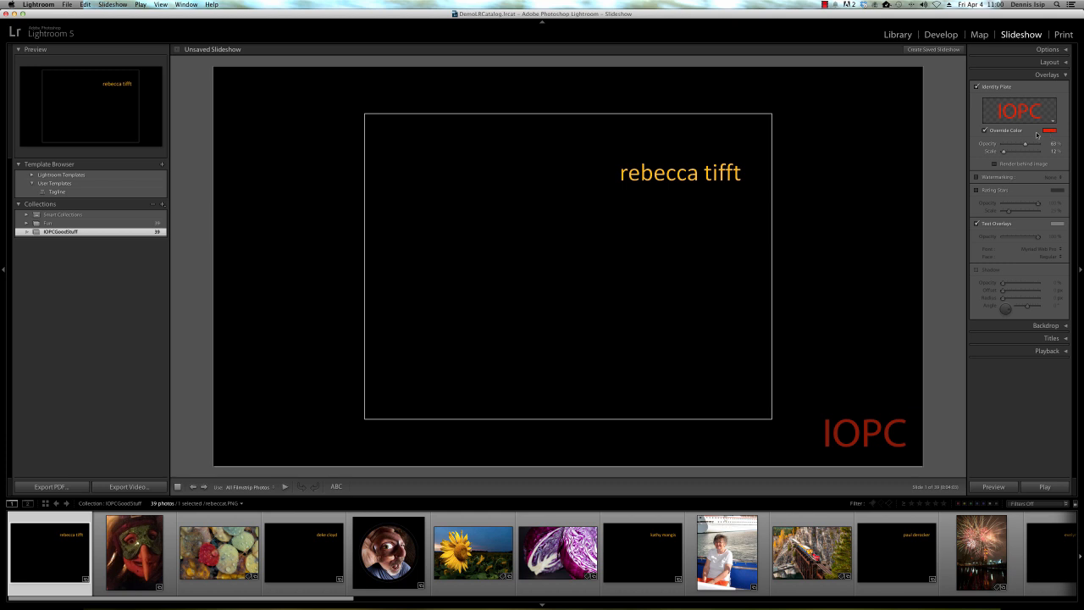
click(984, 131)
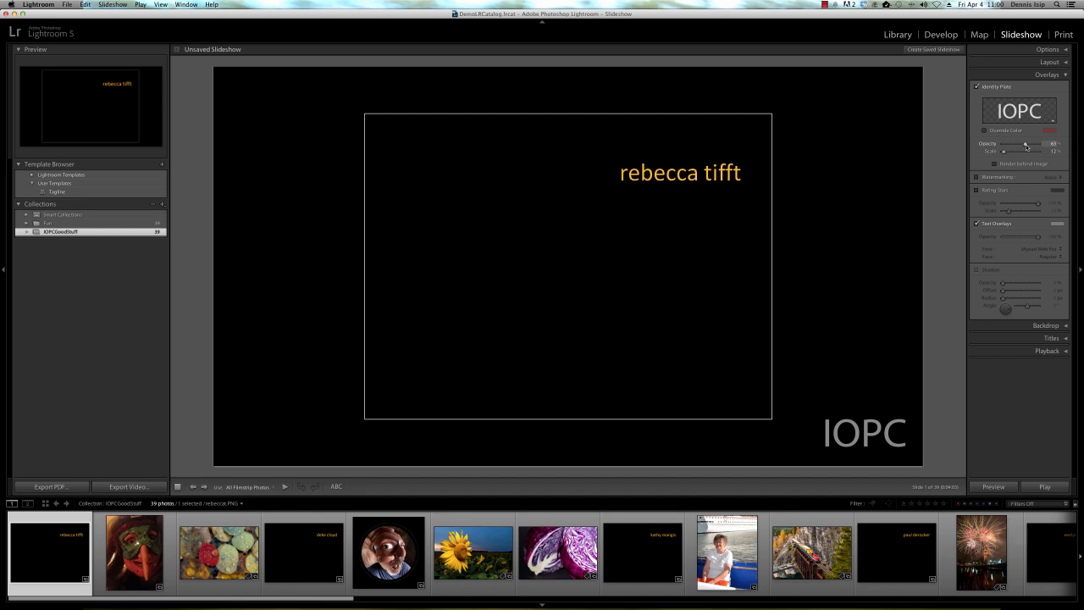
drag(1025, 146, 1001, 156)
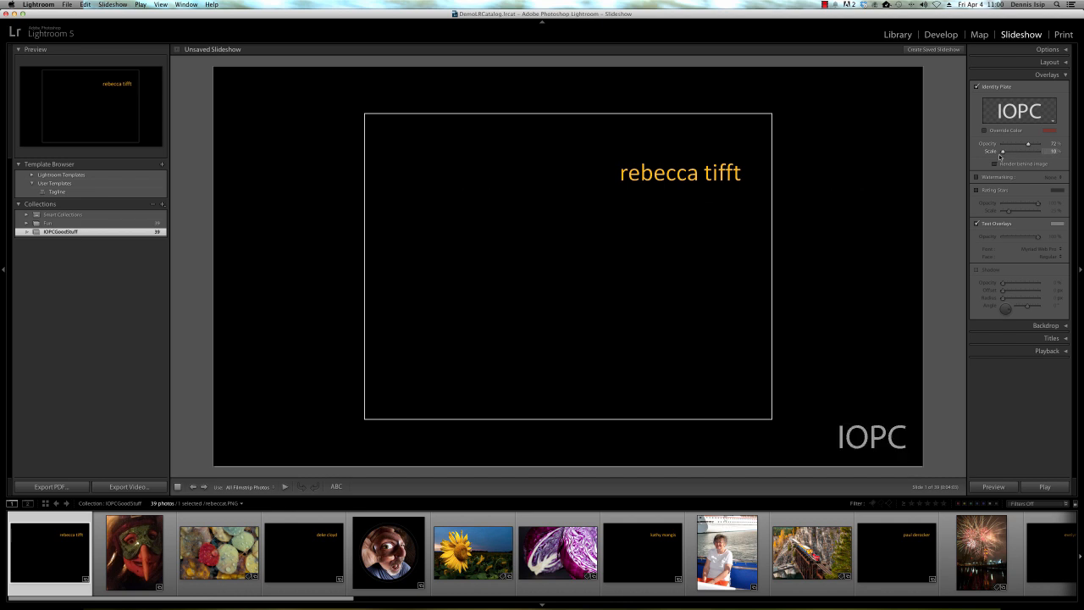
Move the IOPC identity plate slightly inward from the slide's lower-right corner, and turn the identity plate overlay off.
click(873, 436)
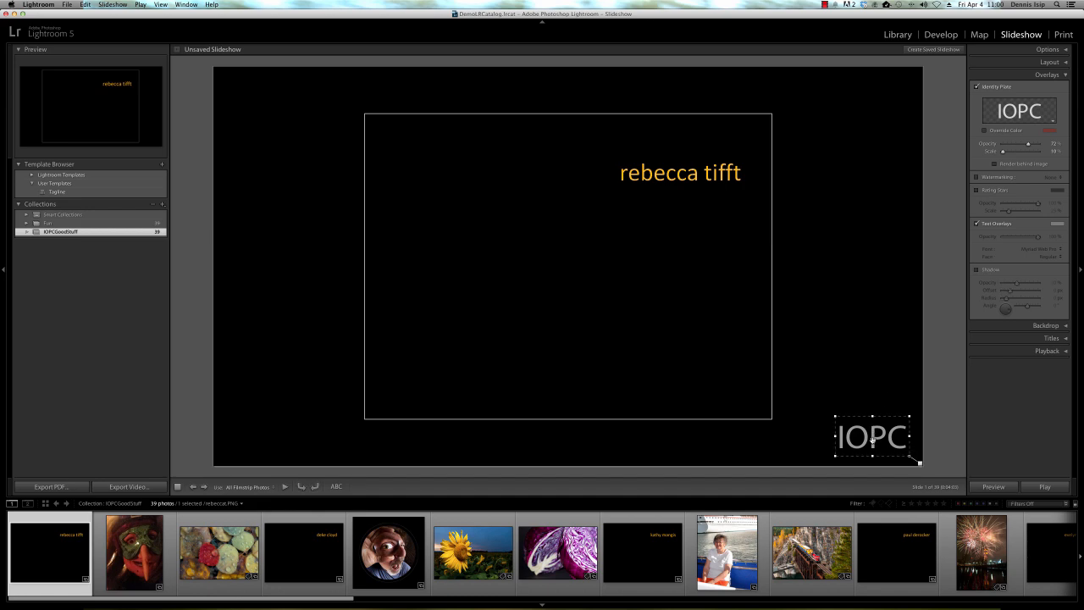
mouse_move(873, 440)
mouse_down()
mouse_move(838, 82)
mouse_move(332, 121)
mouse_move(269, 210)
mouse_move(301, 436)
mouse_move(271, 424)
mouse_move(279, 224)
mouse_move(266, 124)
mouse_move(709, 381)
mouse_move(829, 402)
mouse_move(859, 439)
mouse_up()
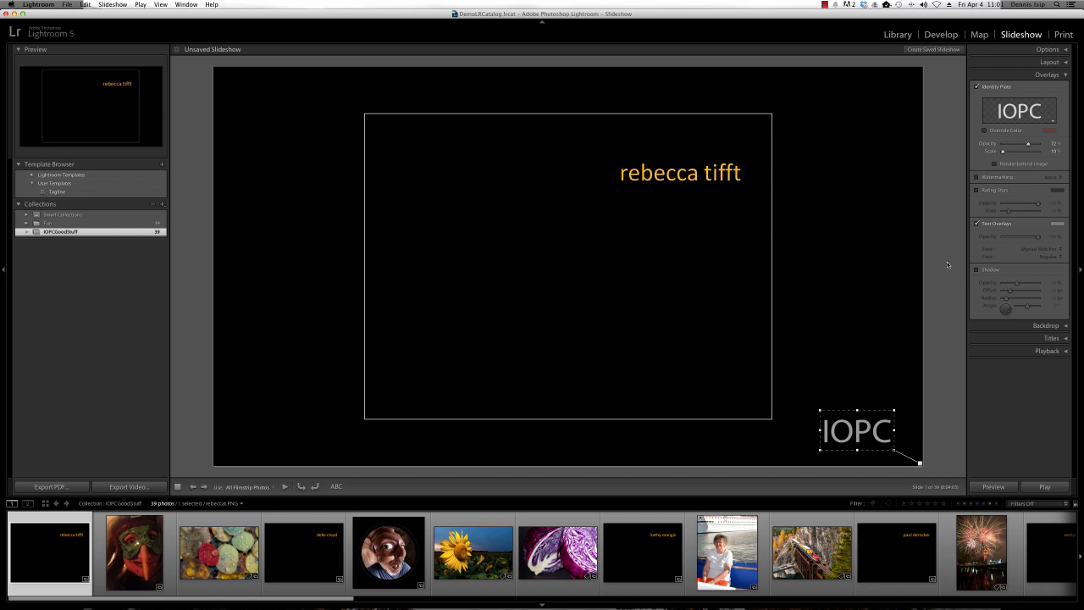
click(977, 87)
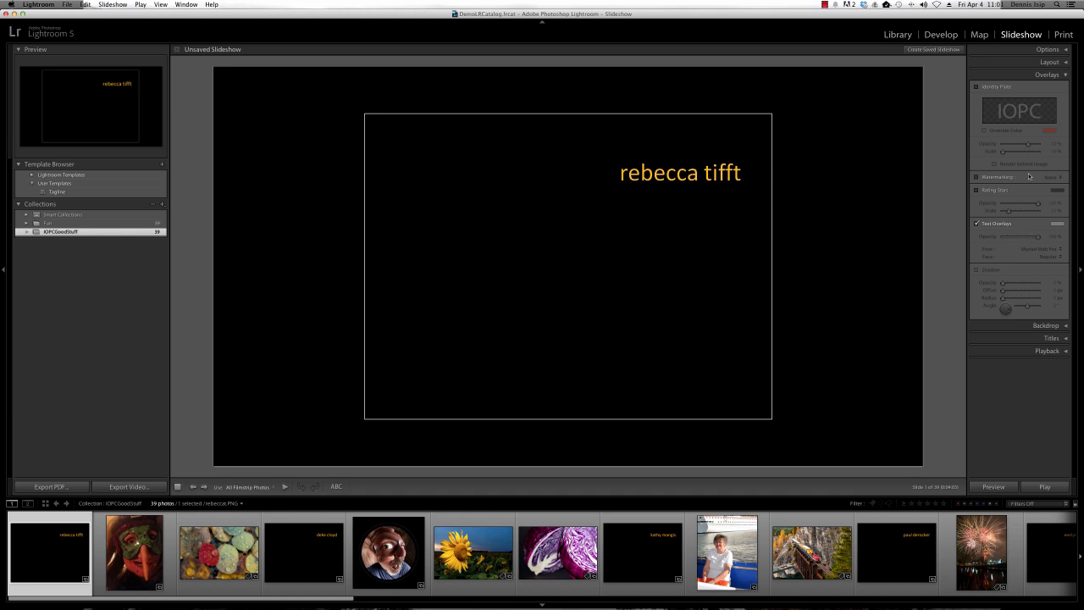
click(1066, 78)
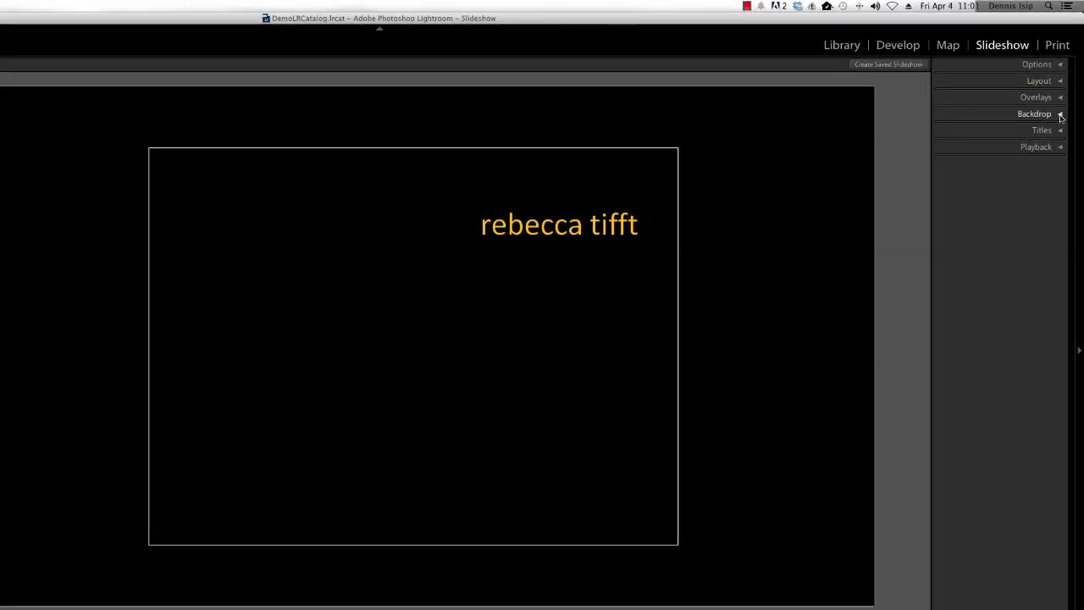
Examine the slideshow's backdrop settings and open the background color choices.
click(1061, 115)
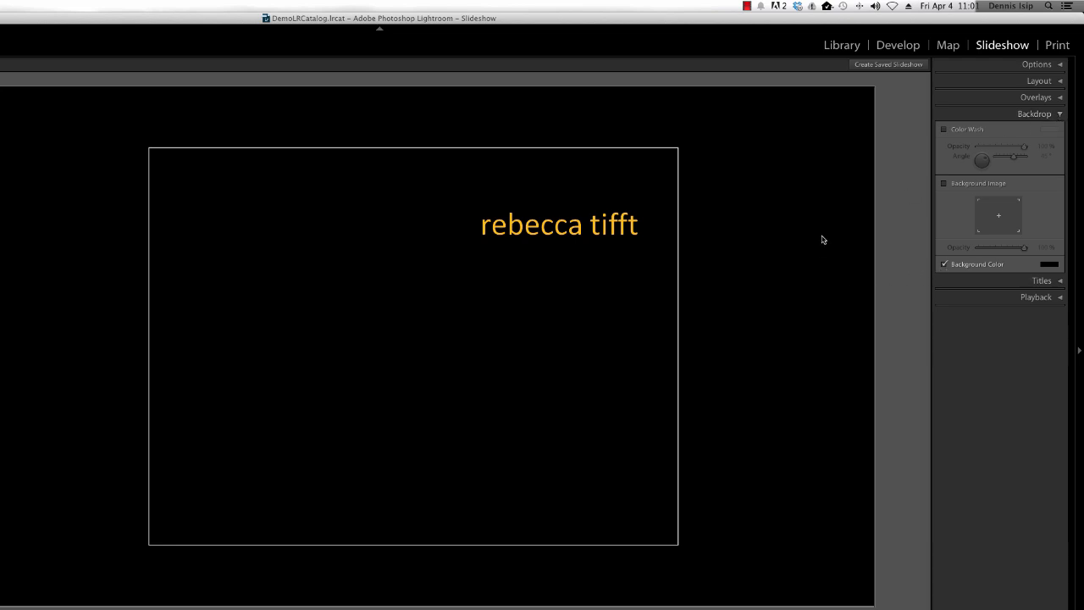
click(1049, 265)
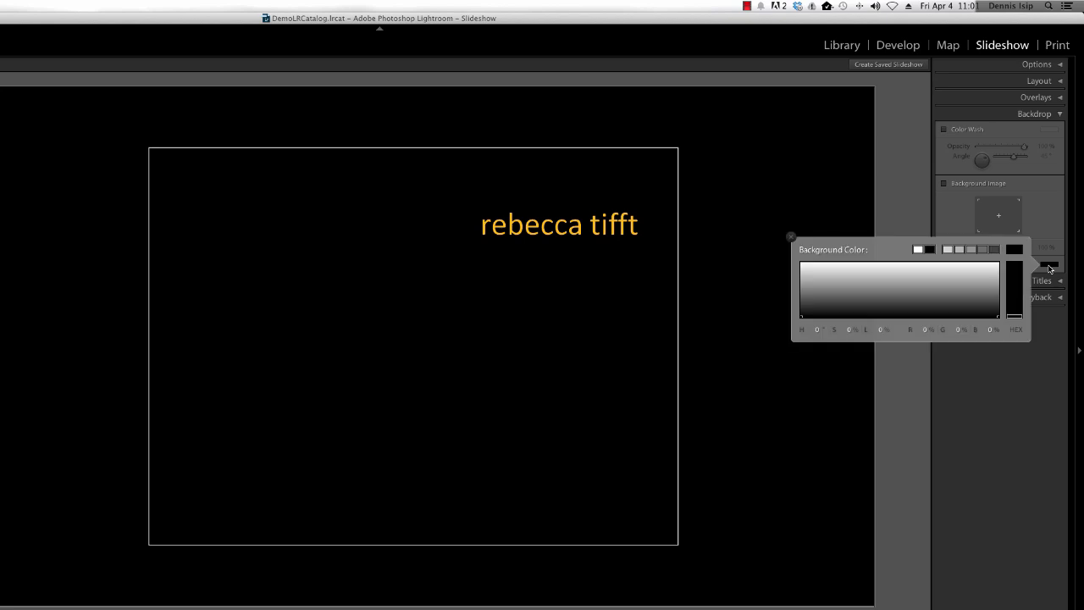
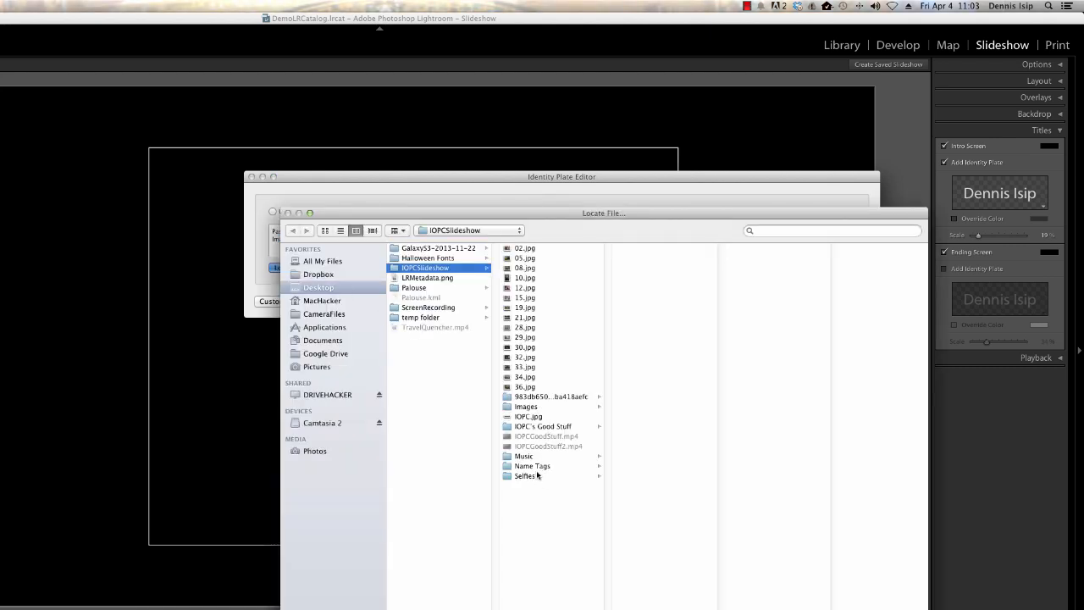
Use IOPC.jpg as the graphical identity plate for the intro screen and set its scale to 80%.
click(533, 416)
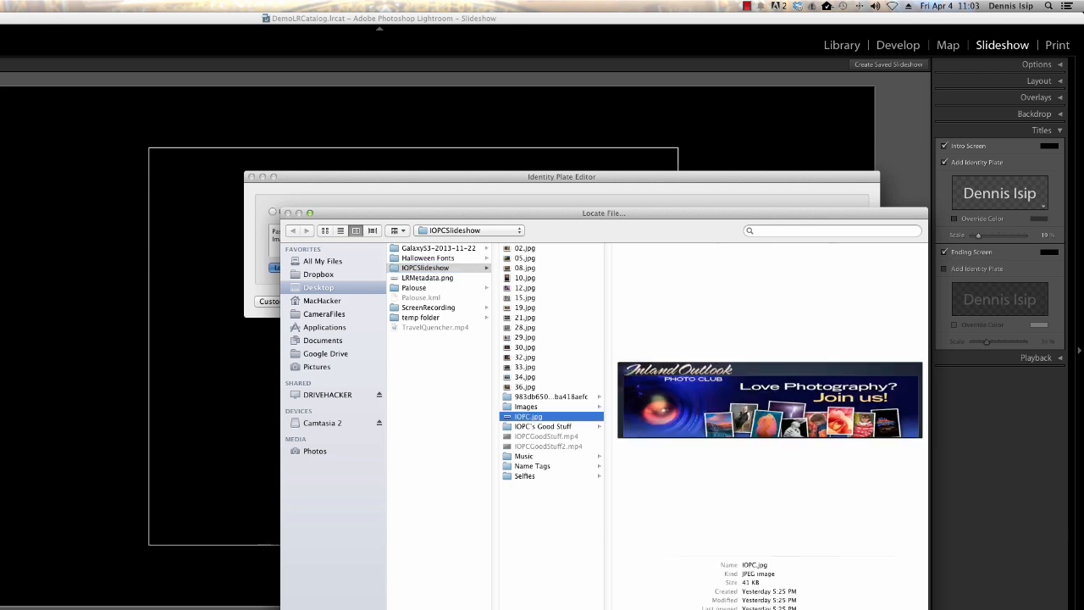
key(Return)
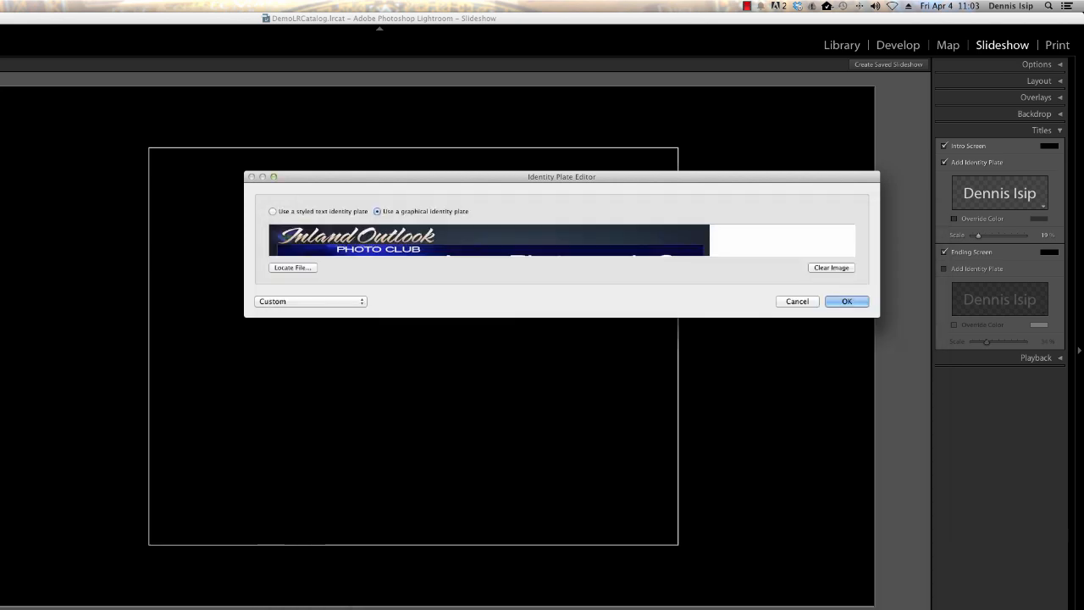
click(847, 302)
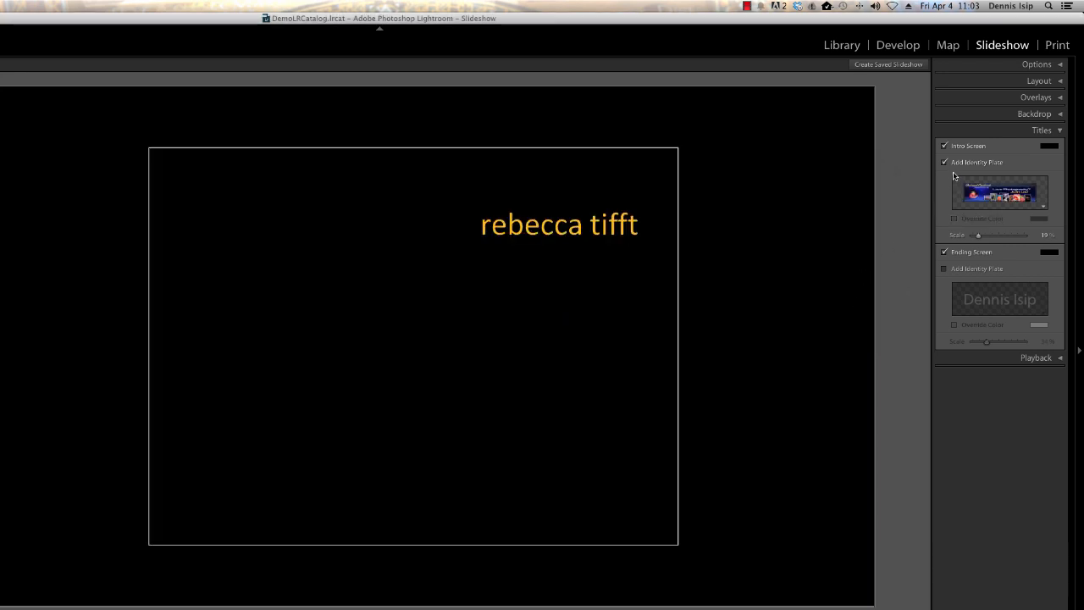
click(979, 237)
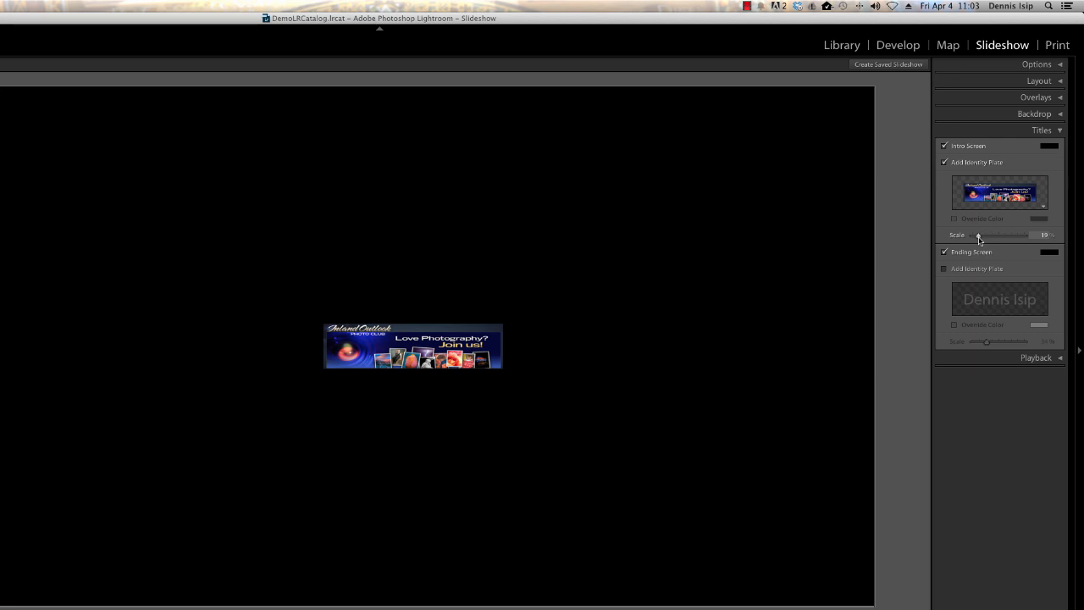
drag(979, 238, 1012, 239)
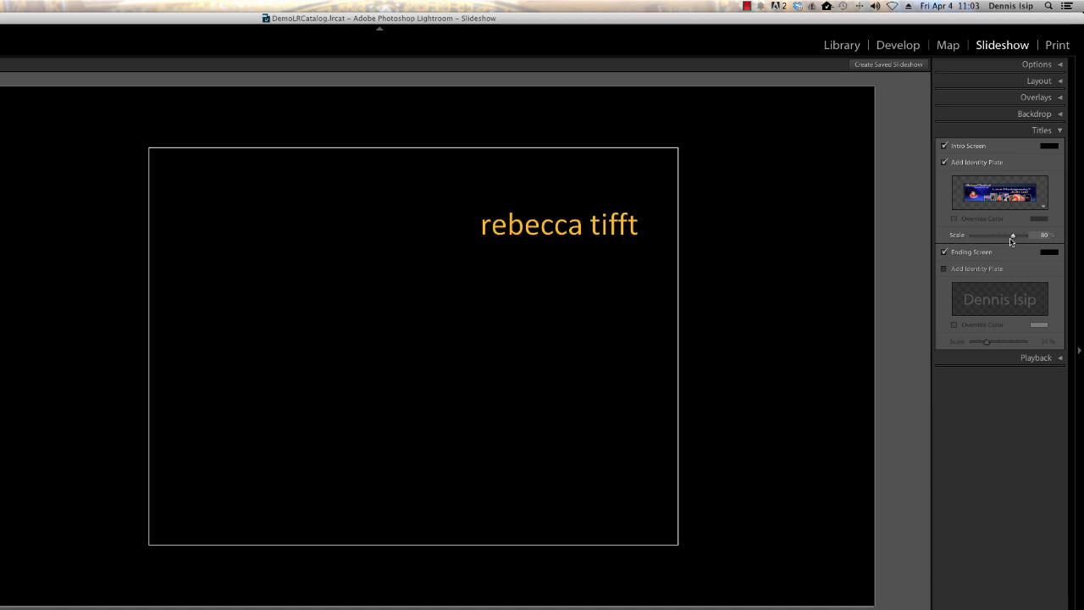
Add a styled text identity plate reading "come and join the fun" at font size 64 to the slideshow's ending screen.
click(945, 269)
click(945, 269)
click(945, 270)
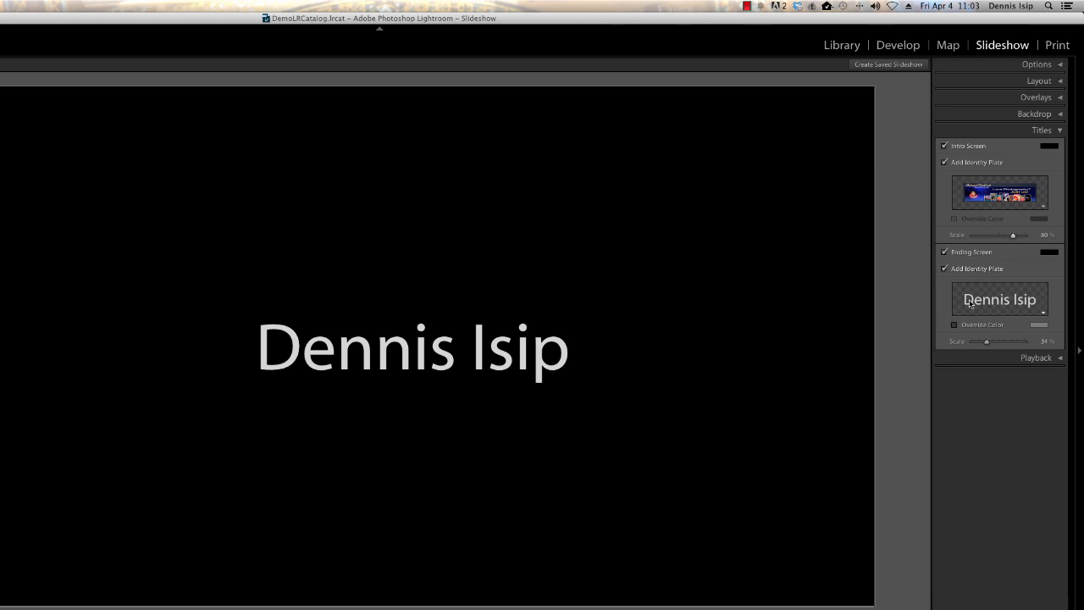
click(1040, 310)
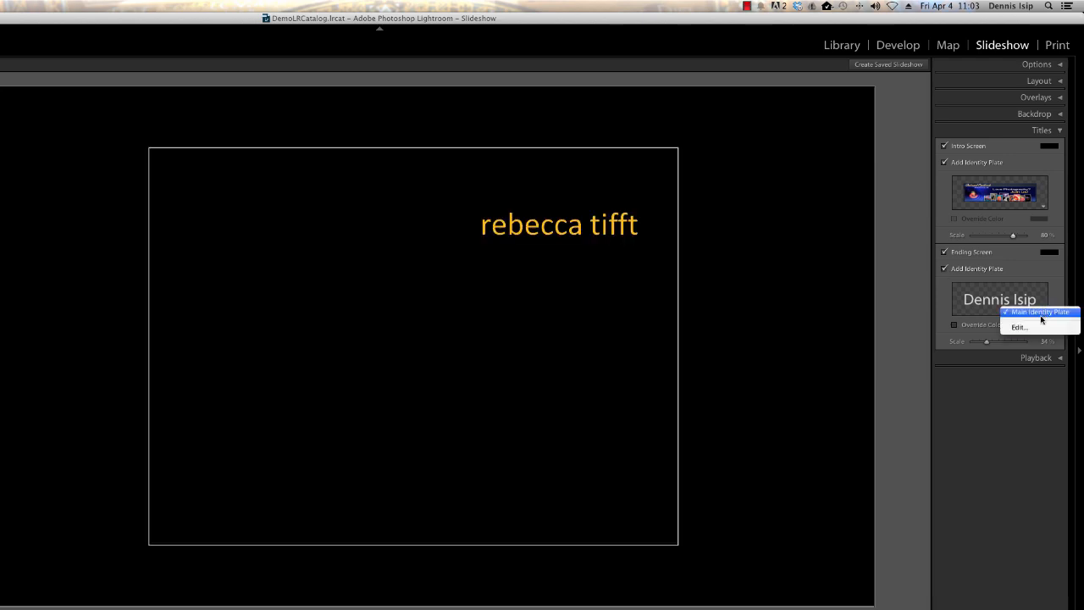
click(1035, 327)
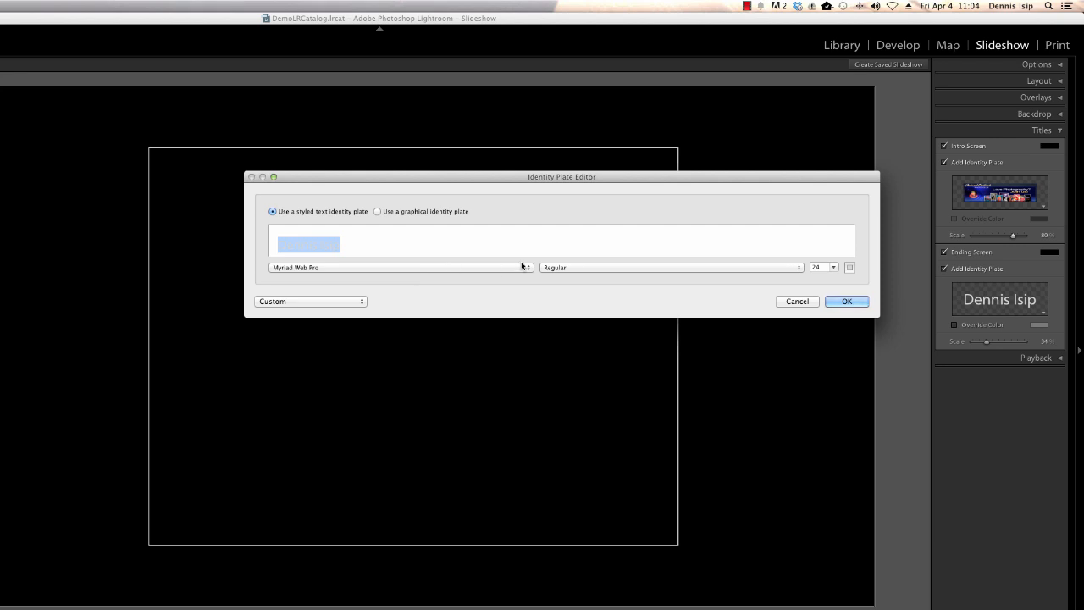
text(come)
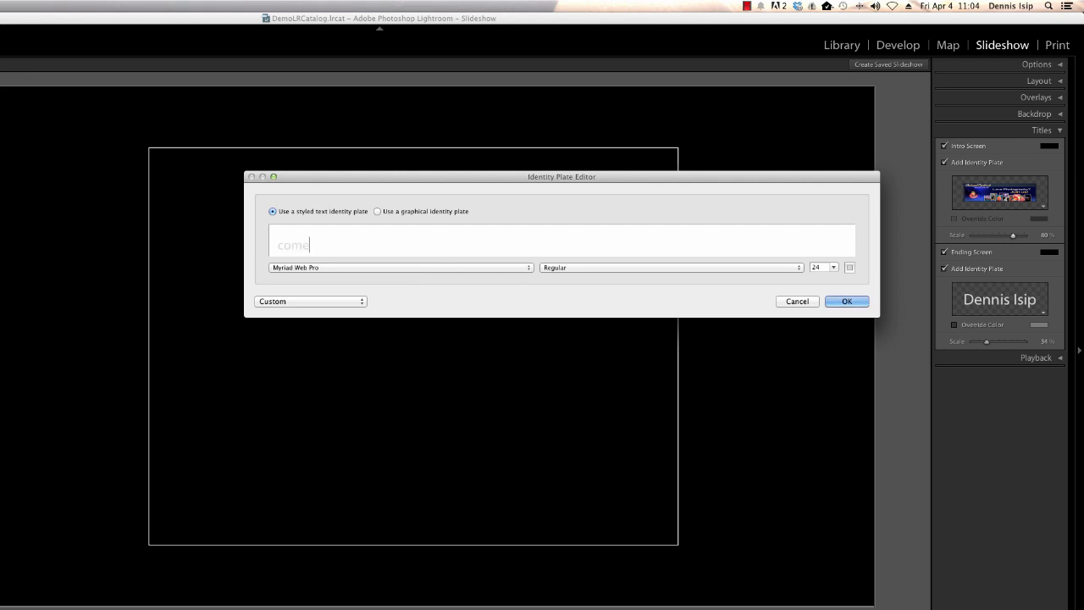
text( and join the fun)
click(834, 268)
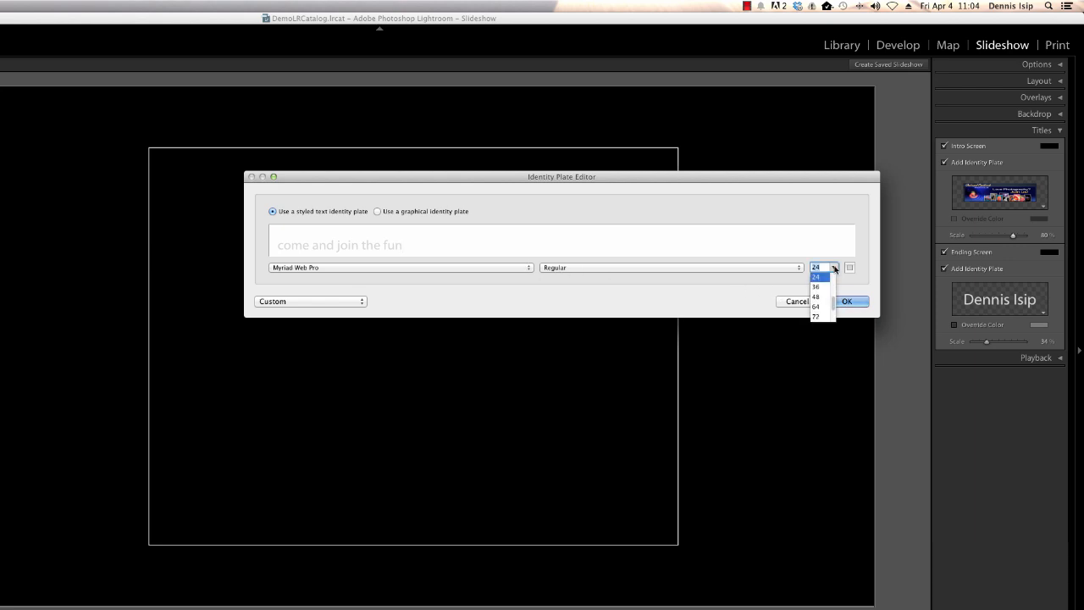
click(821, 309)
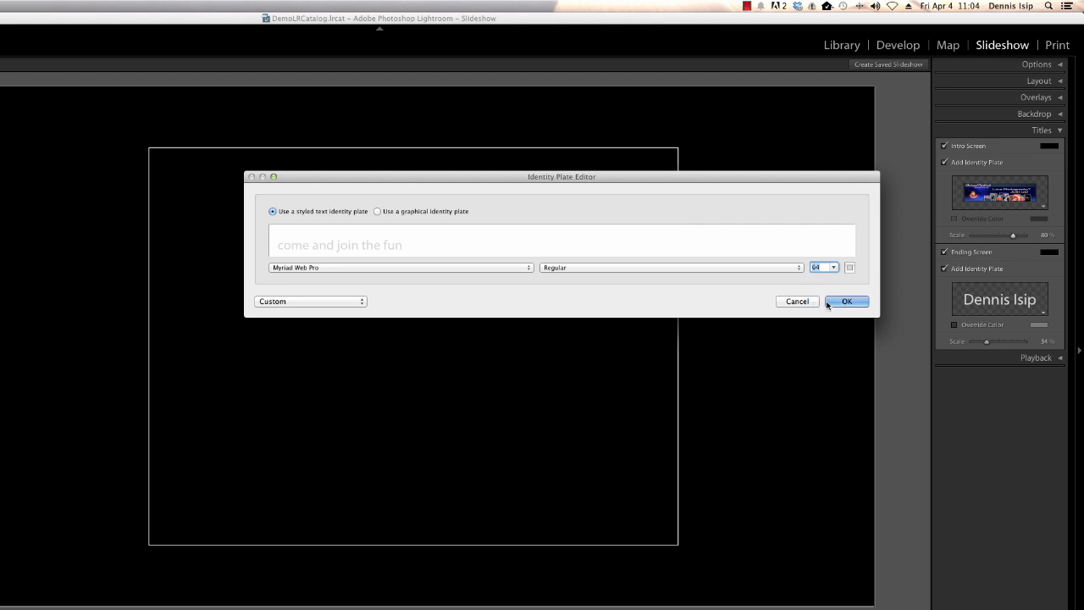
click(845, 301)
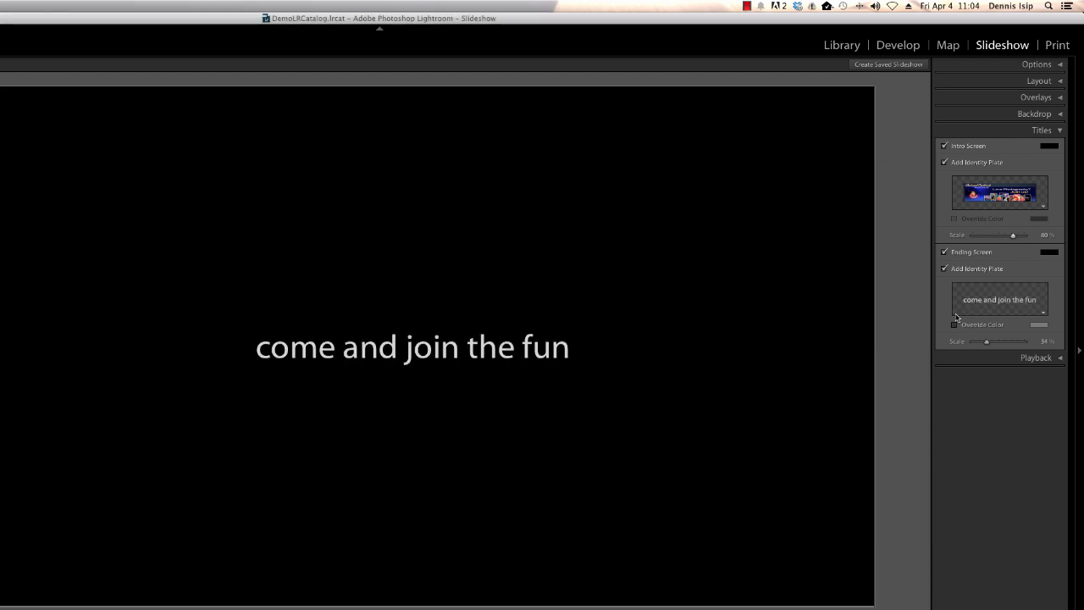
Scale the ending screen's identity plate to 51% and override its text color with orange.
click(987, 343)
drag(990, 346, 999, 345)
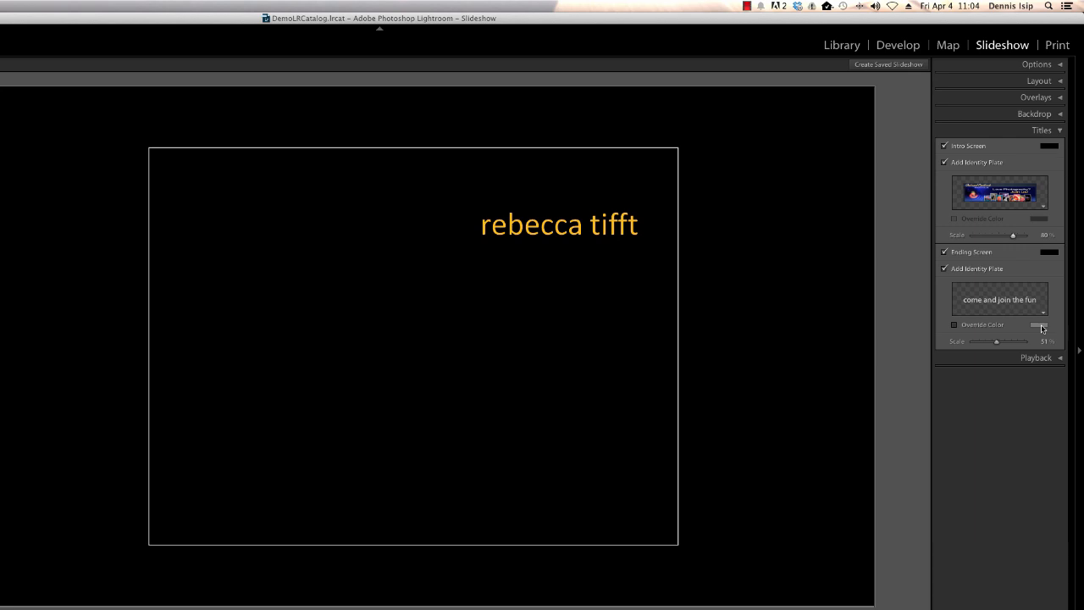
click(955, 326)
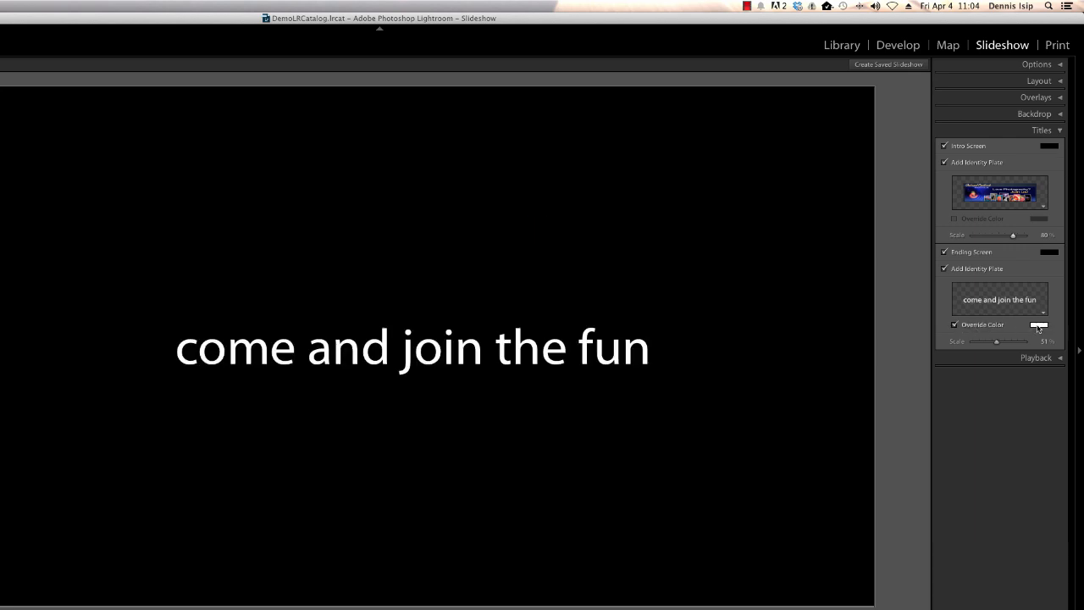
click(1038, 325)
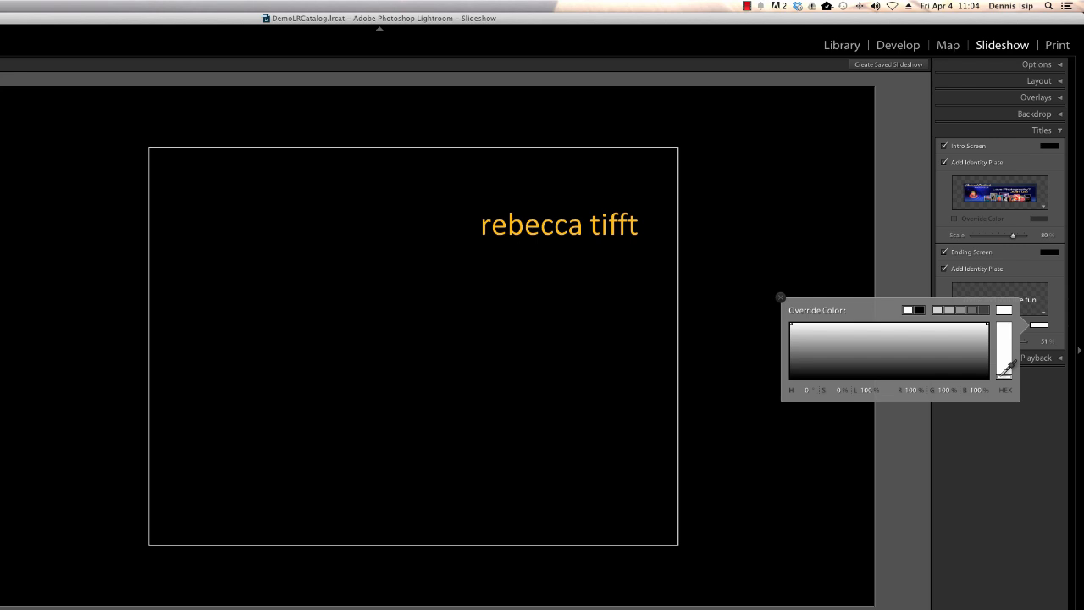
mouse_move(1002, 376)
mouse_down()
mouse_move(756, 323)
mouse_move(823, 338)
mouse_up()
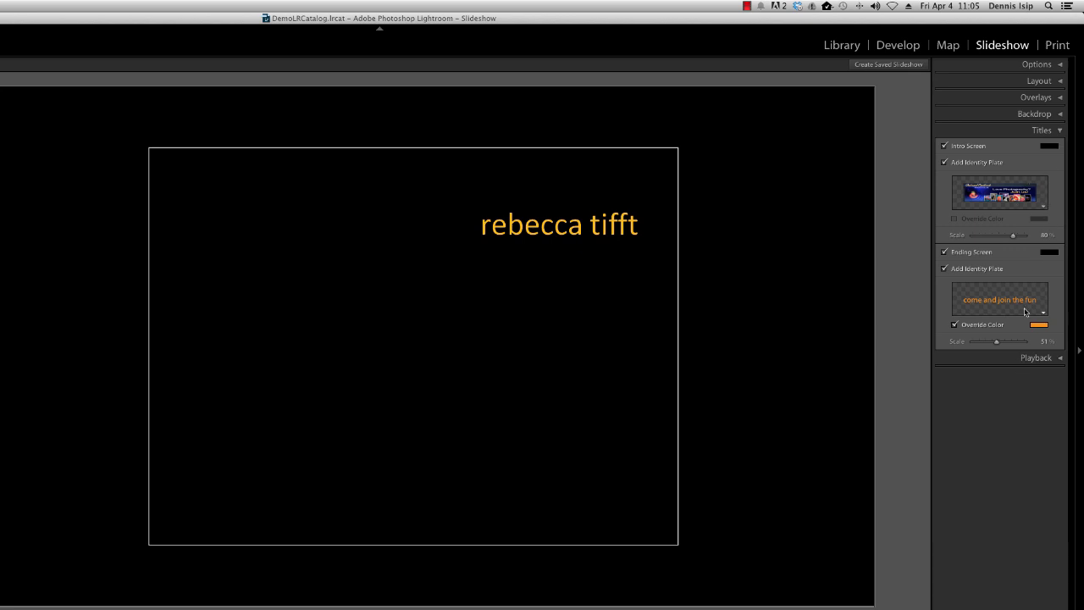
click(1061, 130)
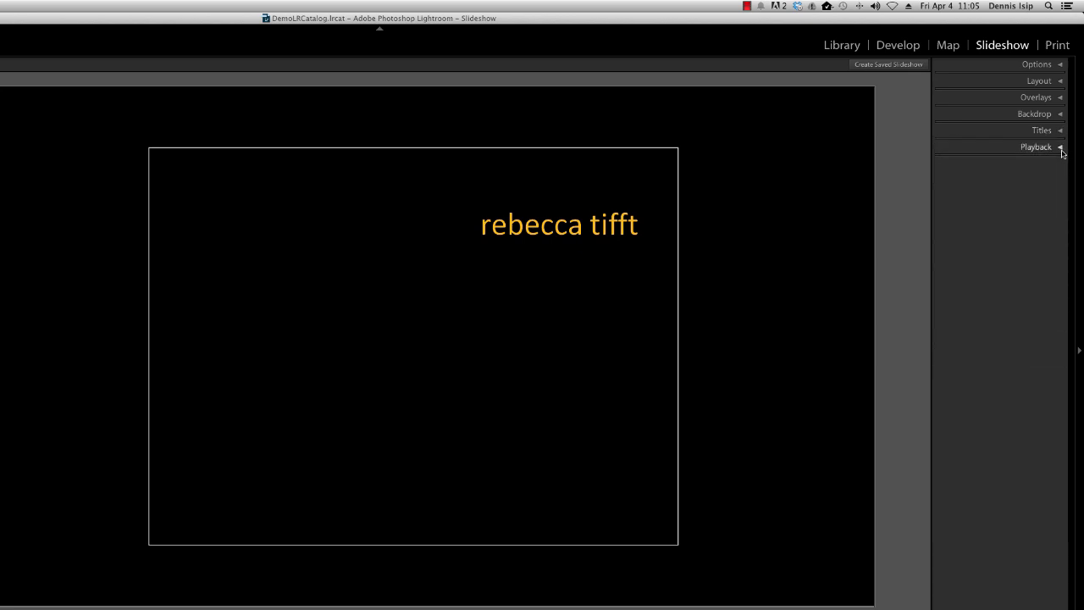
Use the Jimmy Fallon MP3 from the IOPCSlideshow Music folder as the slideshow soundtrack and fit the slides to the music.
click(1060, 147)
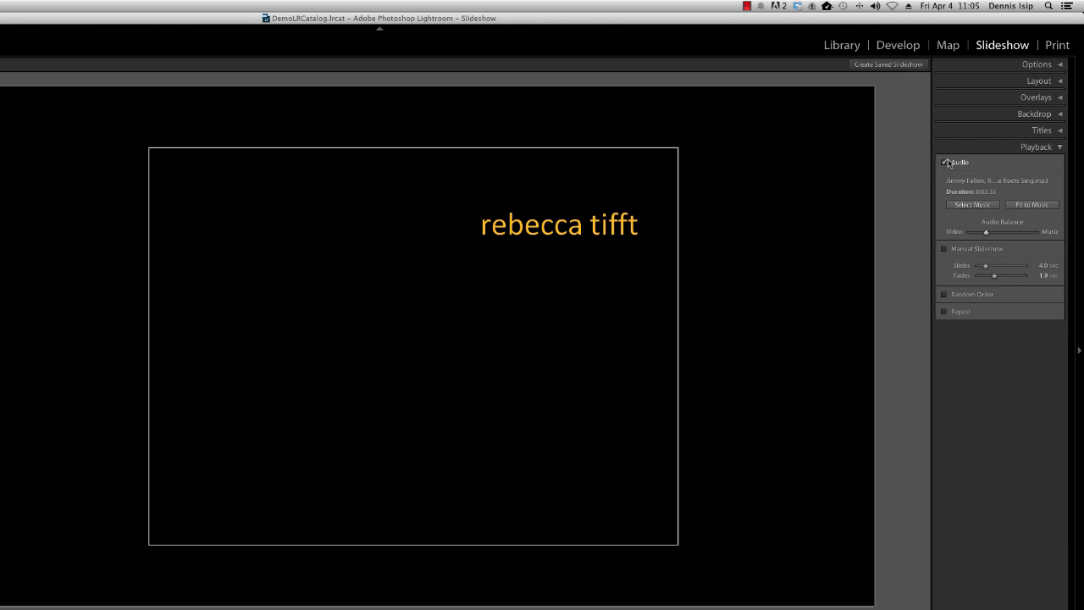
click(973, 205)
click(347, 262)
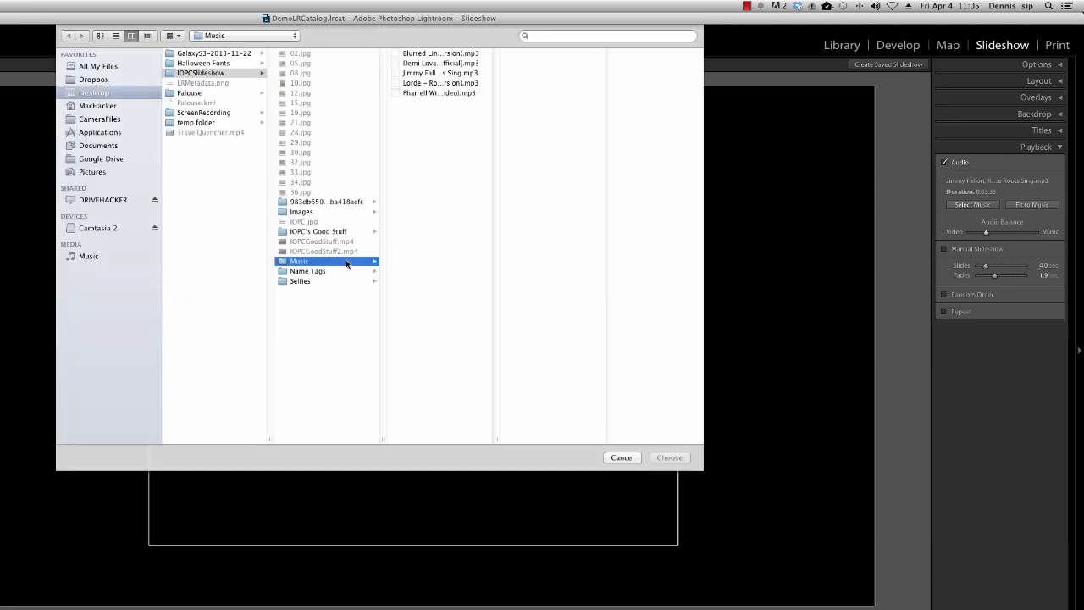
click(426, 74)
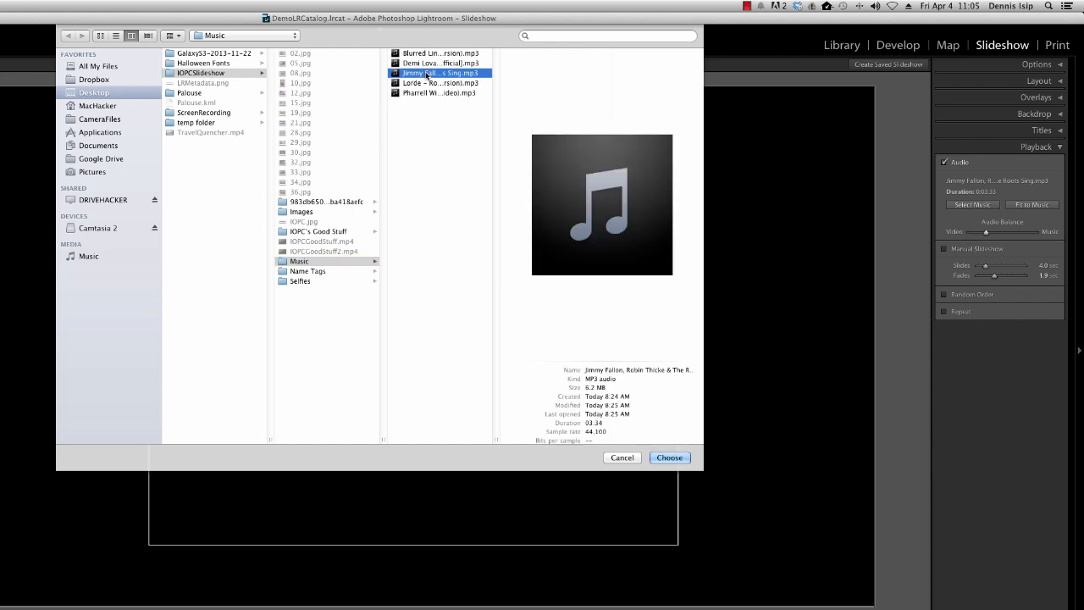
click(669, 457)
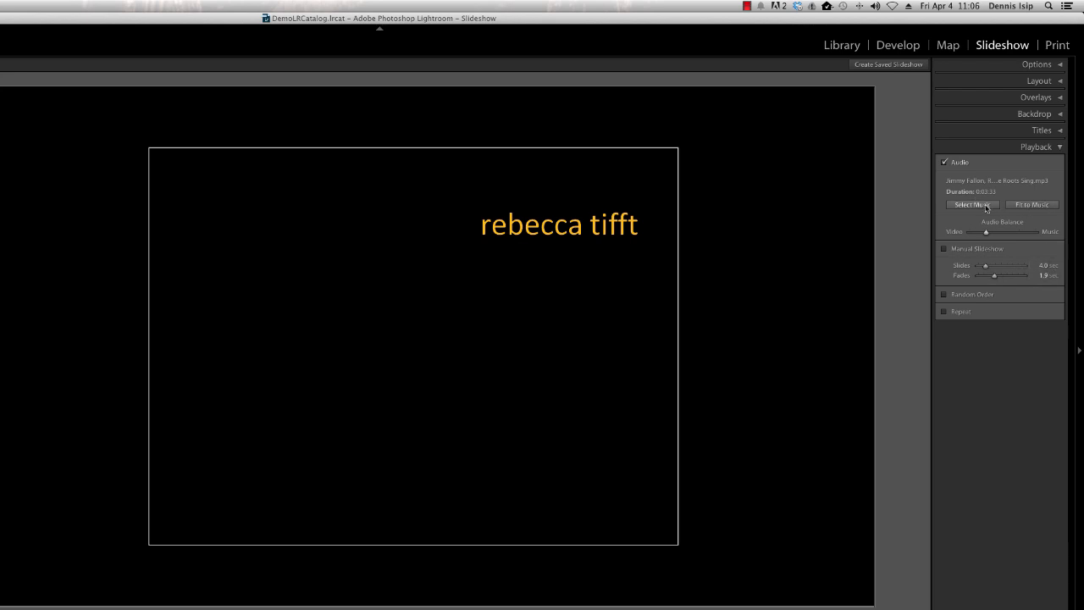
click(1026, 207)
click(1059, 148)
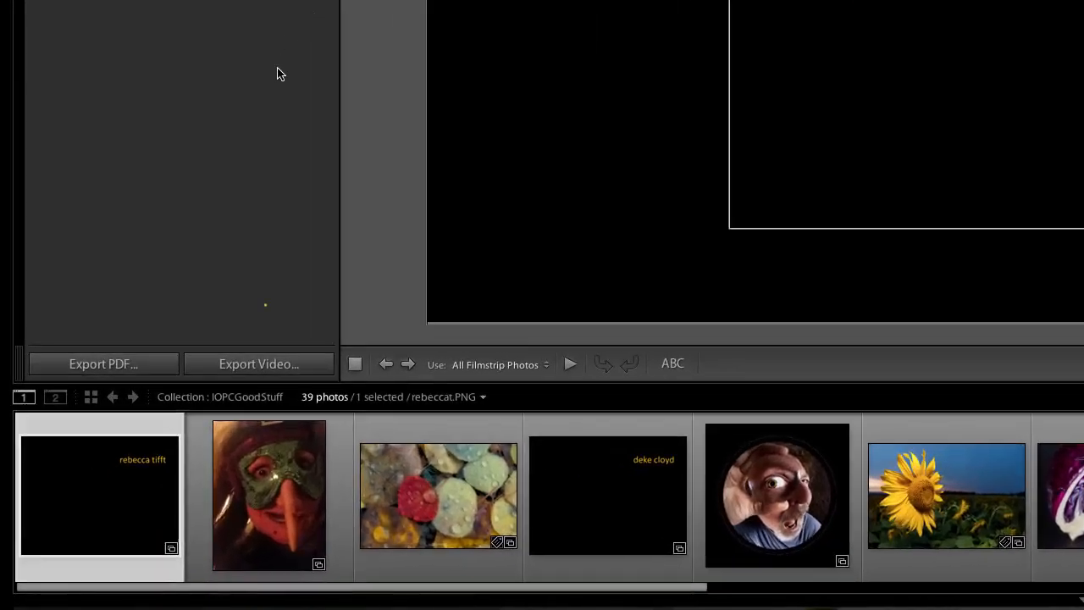
Export the slideshow as a 1080p video named IOPCGoodStuff3.
click(267, 366)
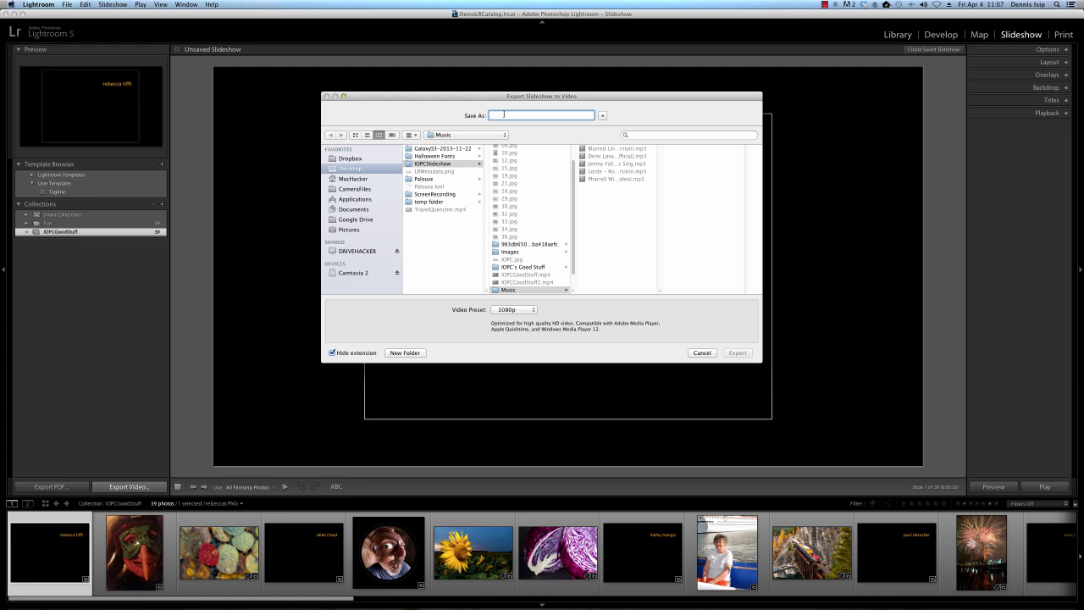
text(IOPCGoodStuff)
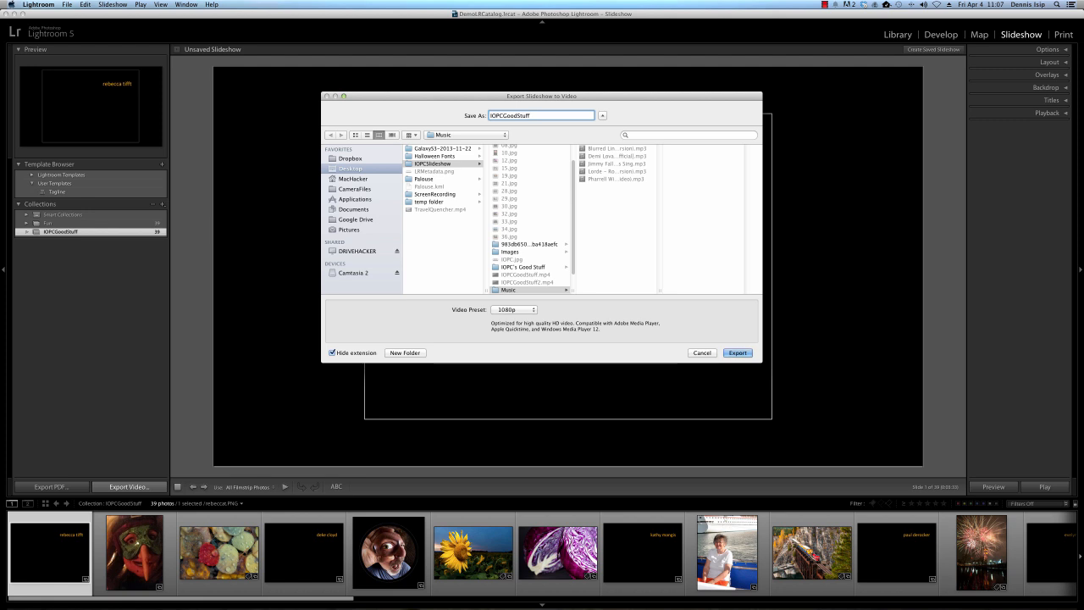
text(3)
click(736, 354)
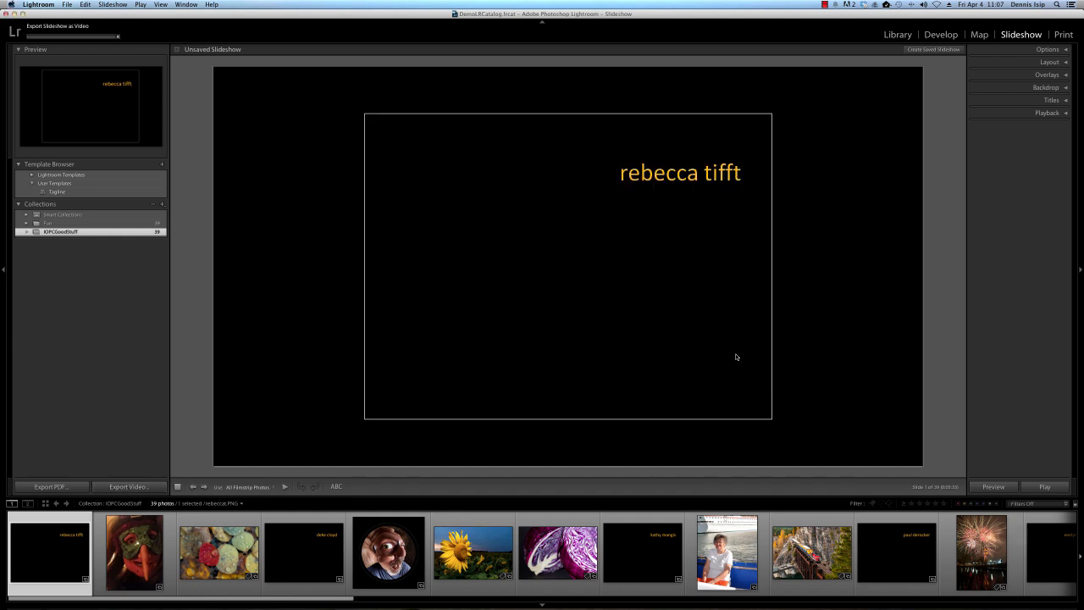